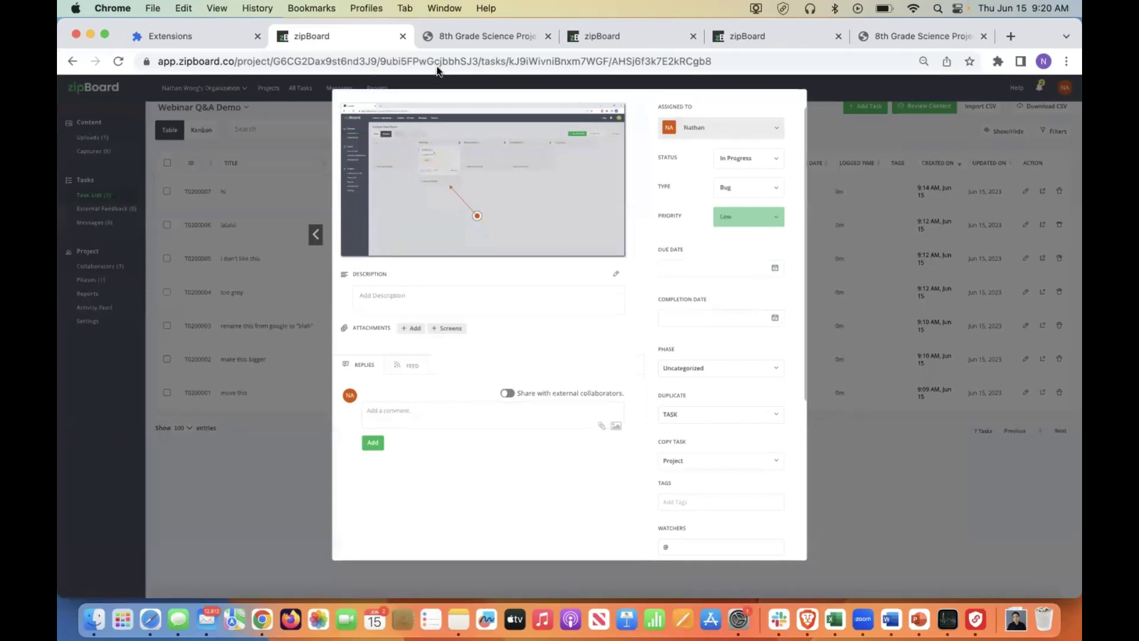
# Step: In the 8th Grade Science Project PDF, view the saved signature stamp and the file chooser for adding a signature, closing the chooser without a selection
pyautogui.click(480, 36)
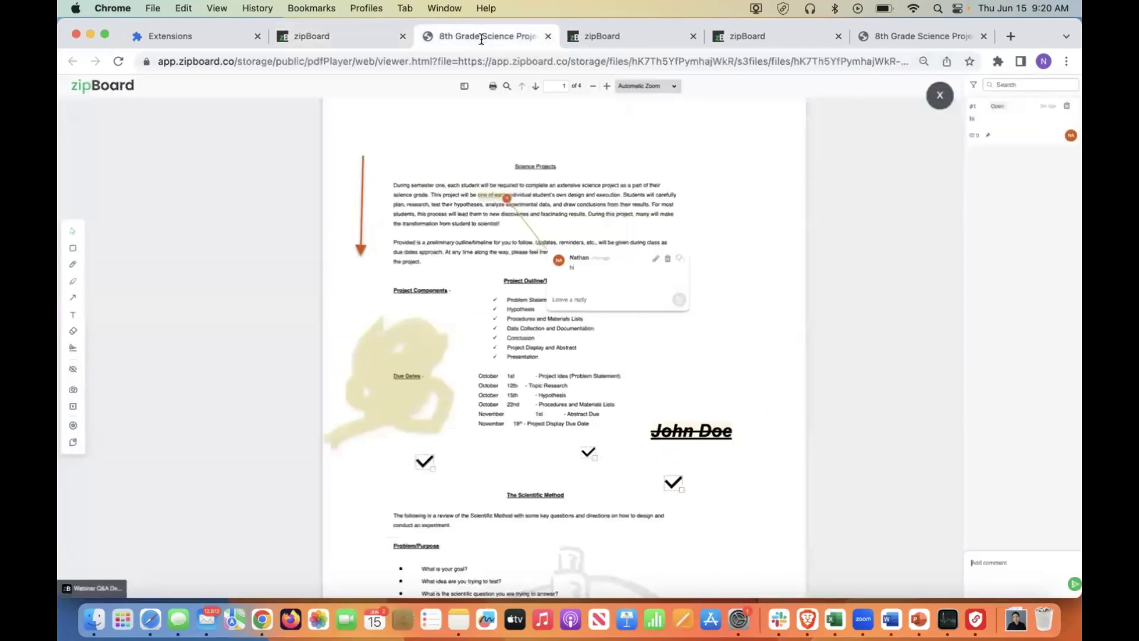
pyautogui.click(73, 350)
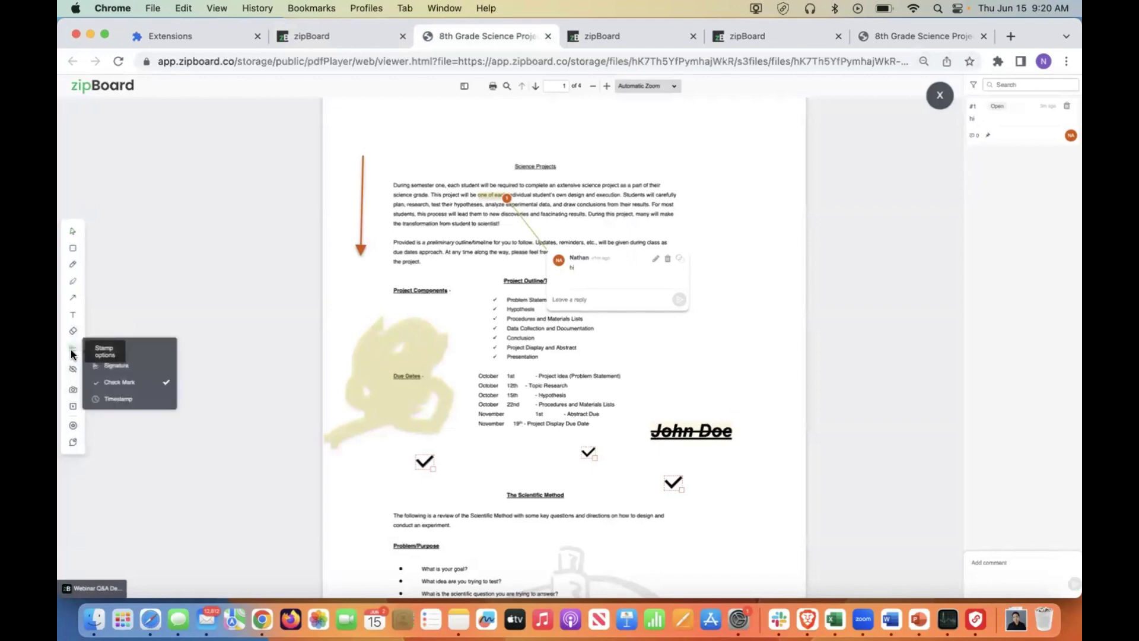
pyautogui.click(126, 371)
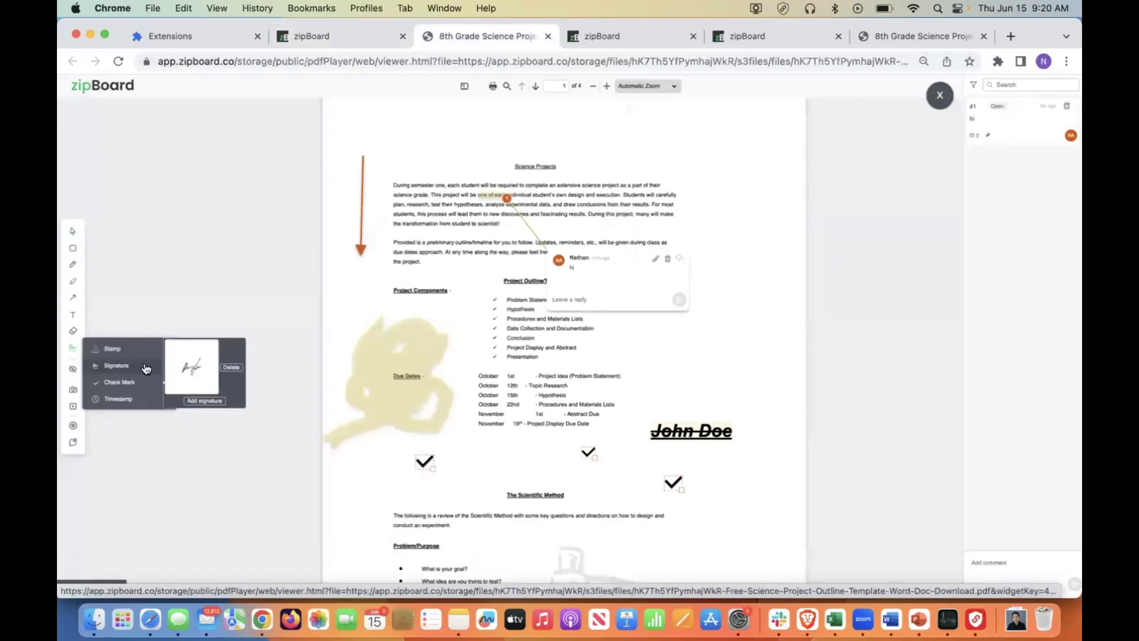
pyautogui.click(206, 402)
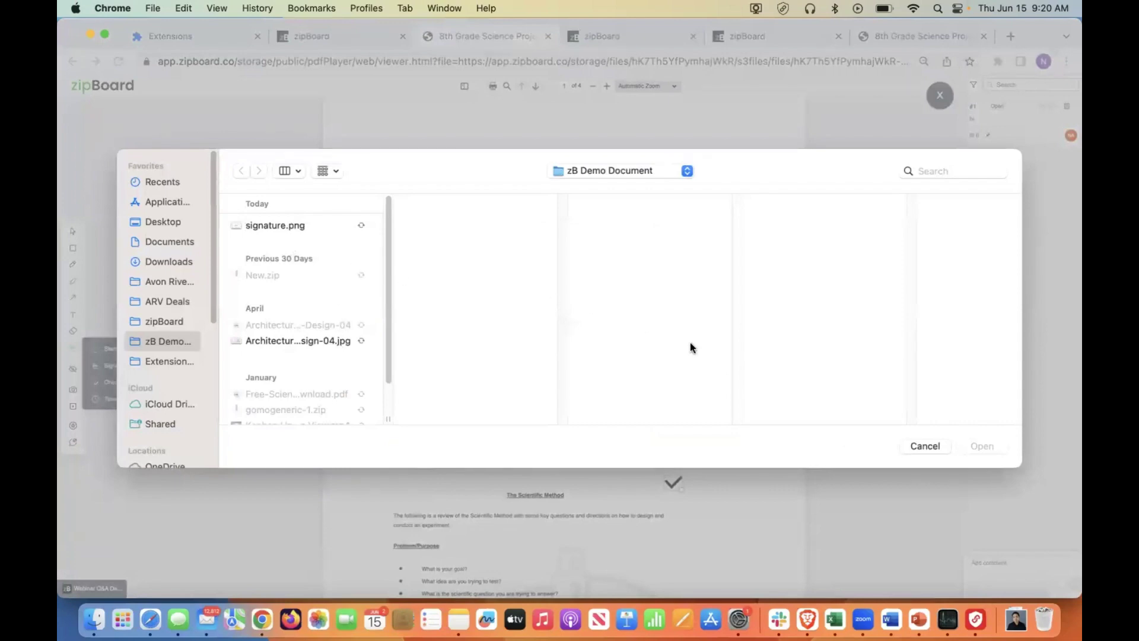
pyautogui.click(924, 446)
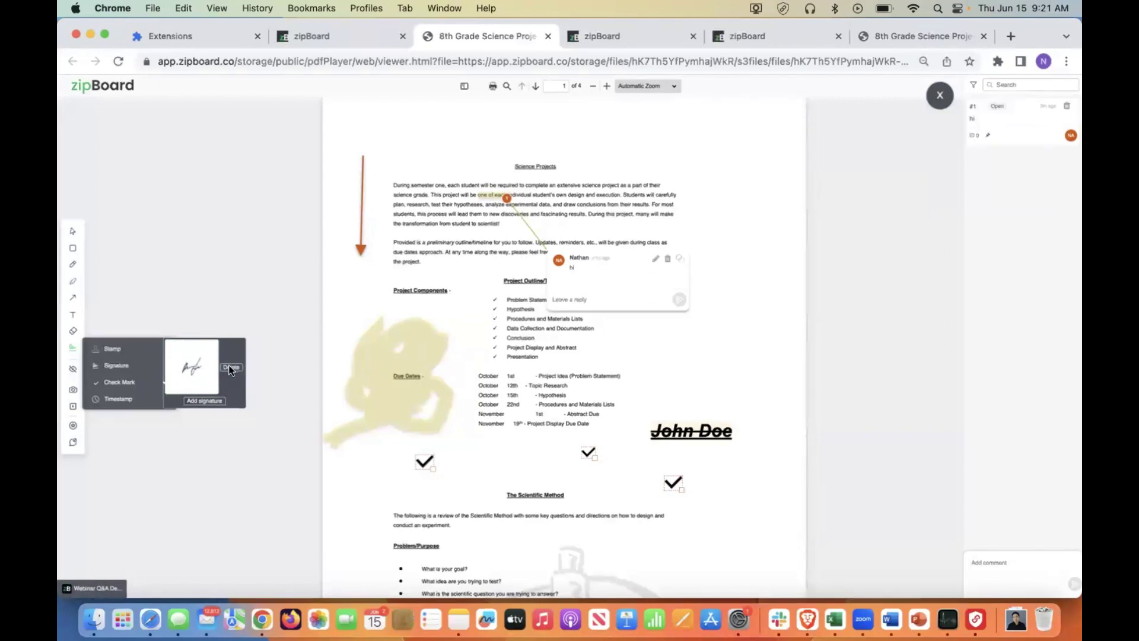
# Step: Place the saved signature on page 1 of the PDF, to the right of the Problem/Purpose heading
pyautogui.click(231, 366)
pyautogui.click(194, 372)
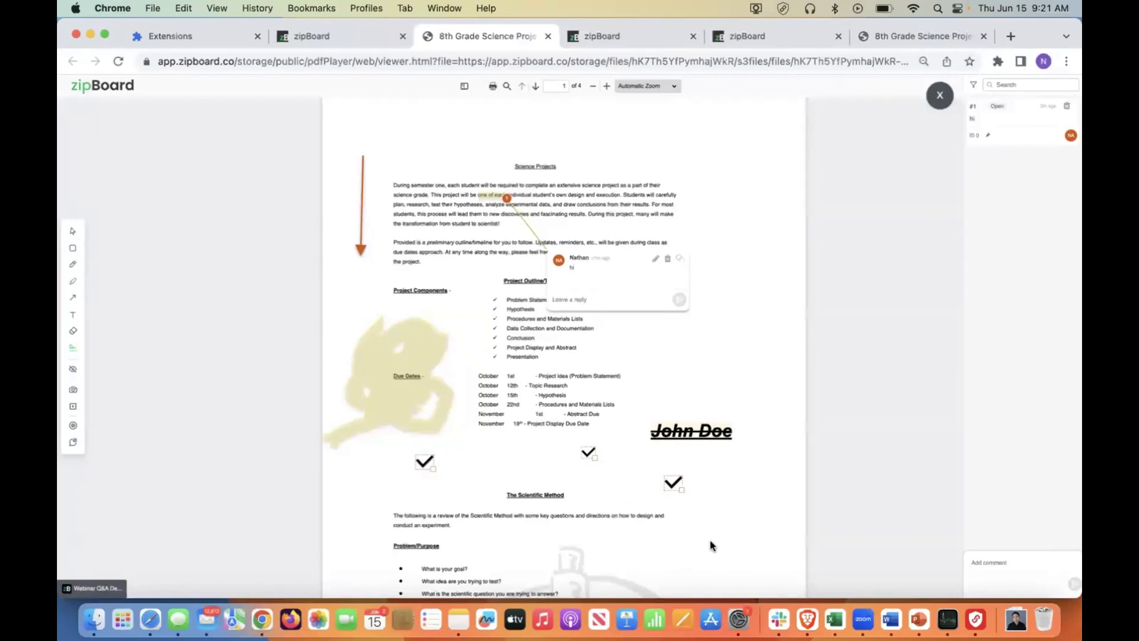
pyautogui.click(691, 375)
pyautogui.moveTo(785, 421)
pyautogui.mouseDown()
pyautogui.moveTo(716, 383)
pyautogui.moveTo(703, 536)
pyautogui.mouseUp()
pyautogui.click(74, 350)
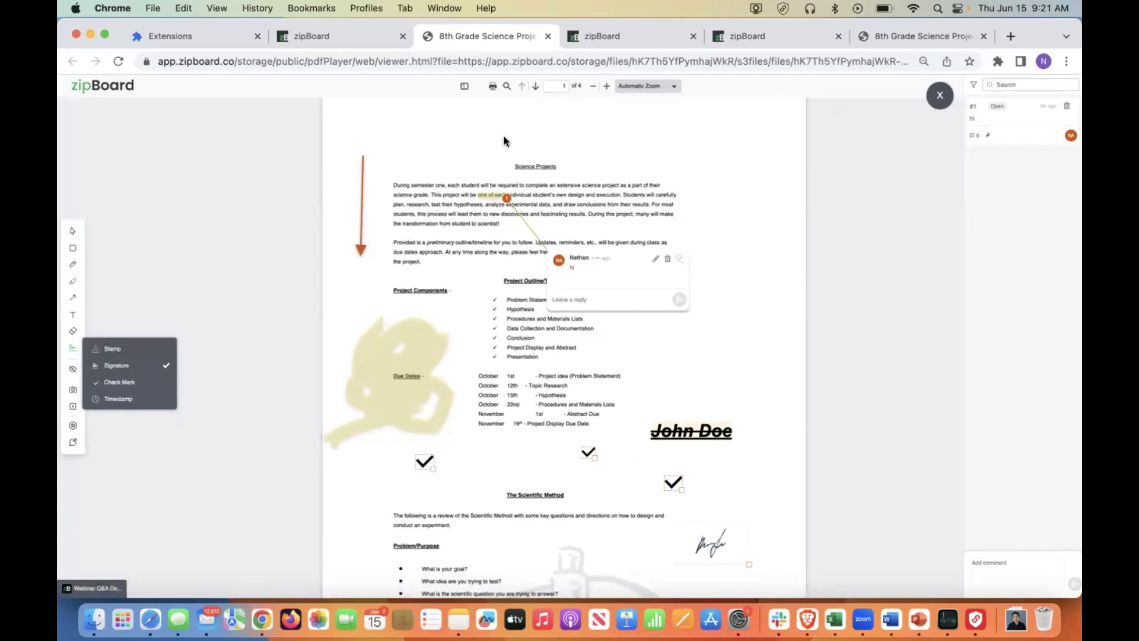
pyautogui.click(363, 41)
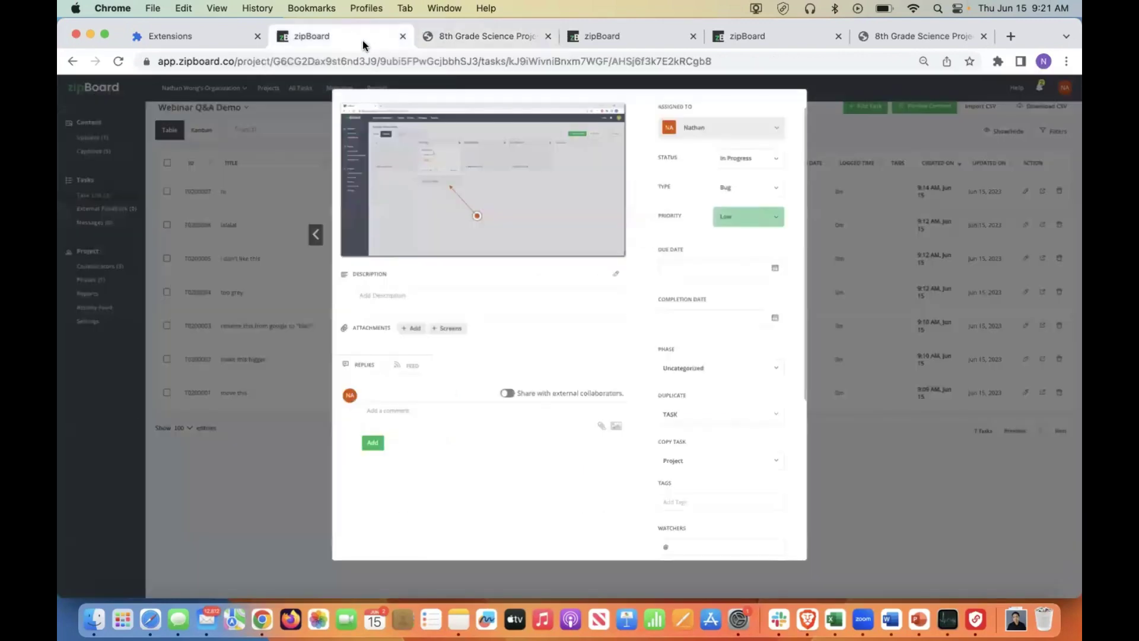
pyautogui.click(441, 36)
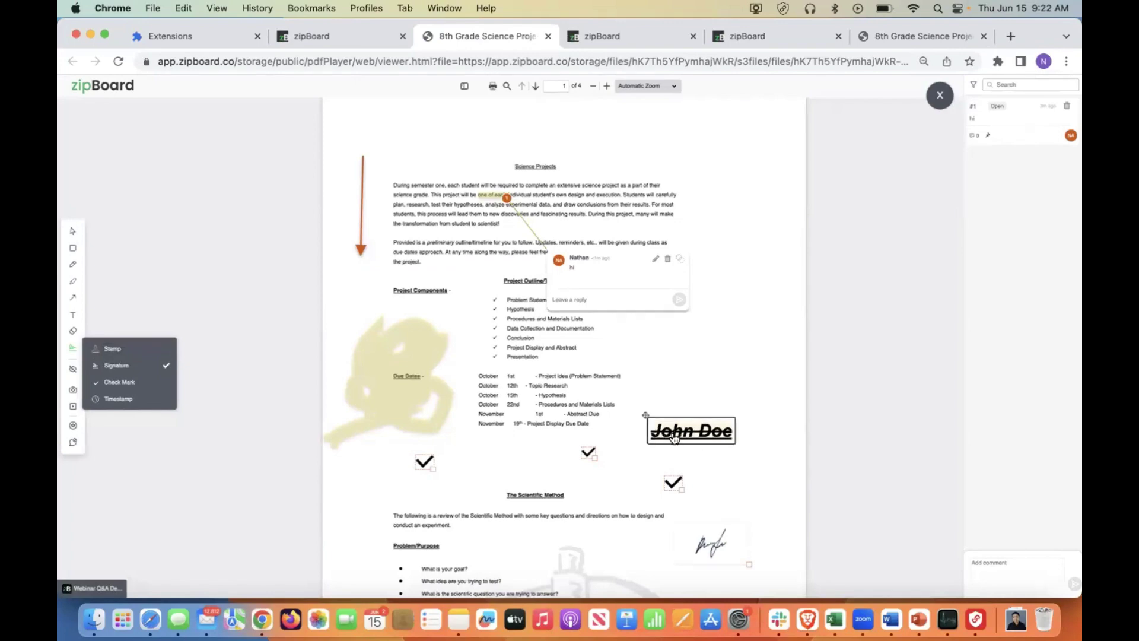
pyautogui.click(336, 42)
pyautogui.click(466, 36)
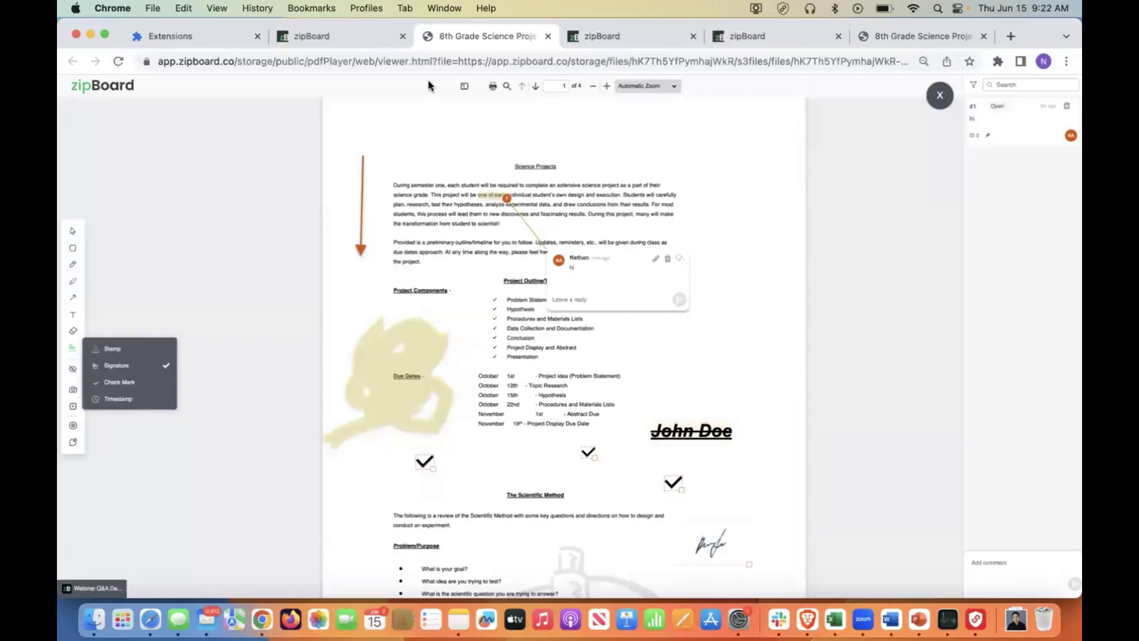
# Step: Switch back to the Webinar Q&A Demo task list, dismiss the open task details and open the "move this" task
pyautogui.click(295, 37)
pyautogui.scroll(-2, 177, 170)
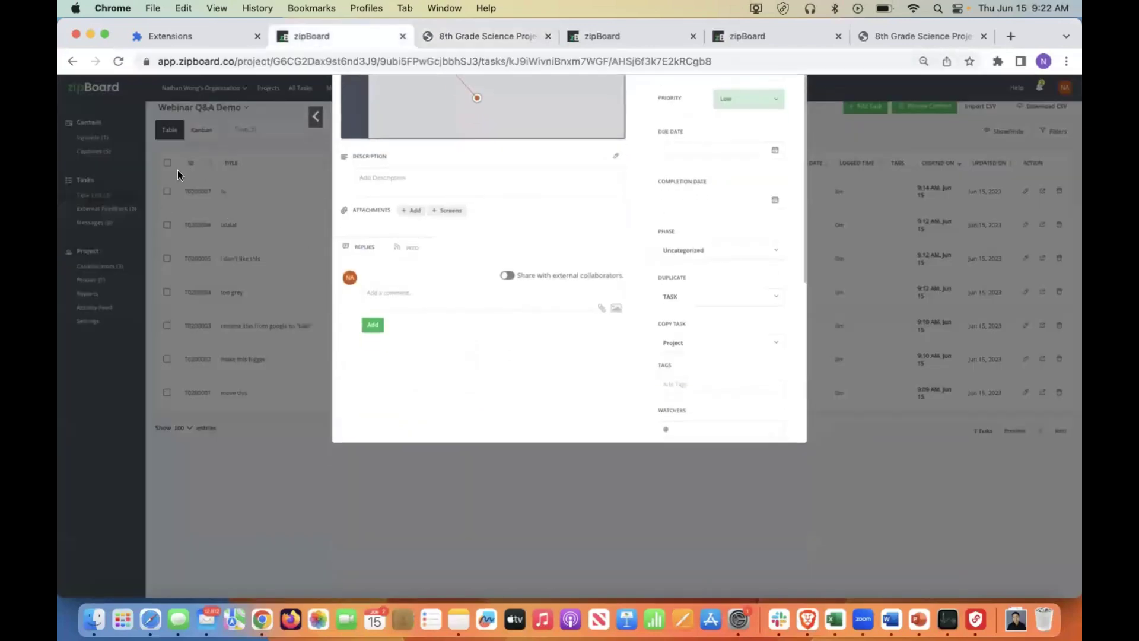
pyautogui.click(176, 170)
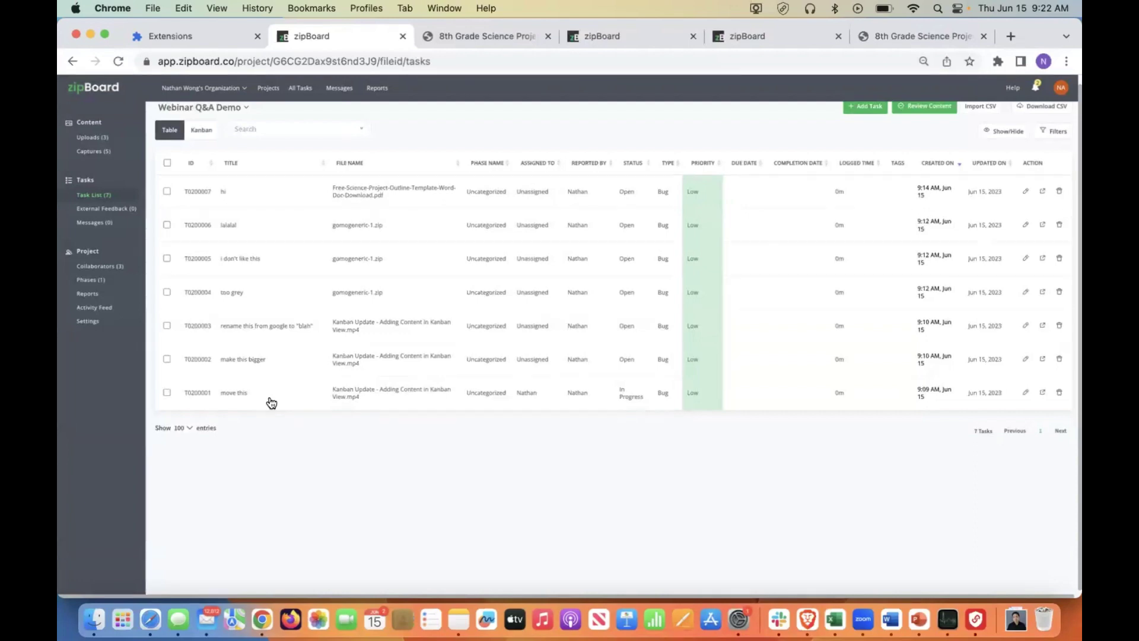
pyautogui.click(270, 398)
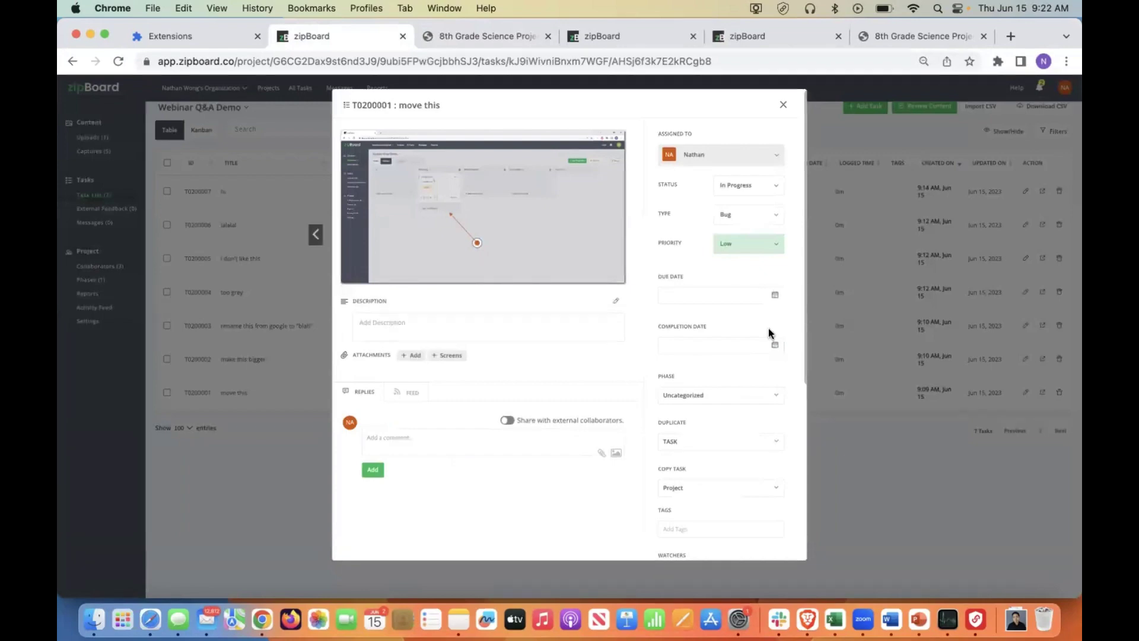
# Step: Add the tag "Client 1" to the "move this" task and close its details
pyautogui.scroll(-2, 769, 335)
pyautogui.scroll(-2, 765, 436)
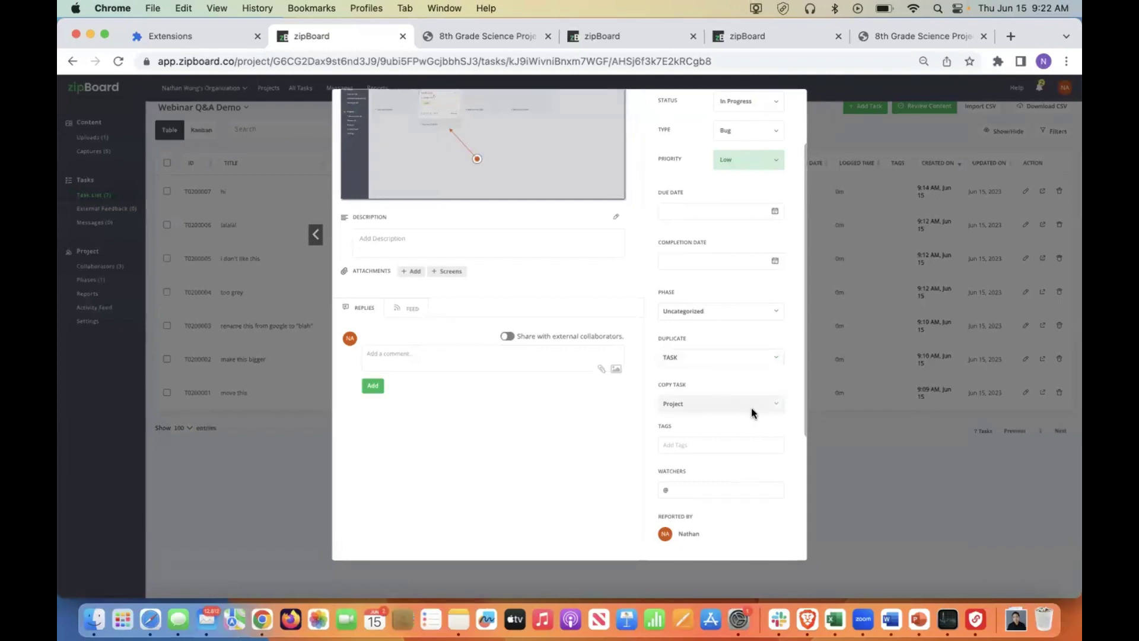
pyautogui.click(708, 449)
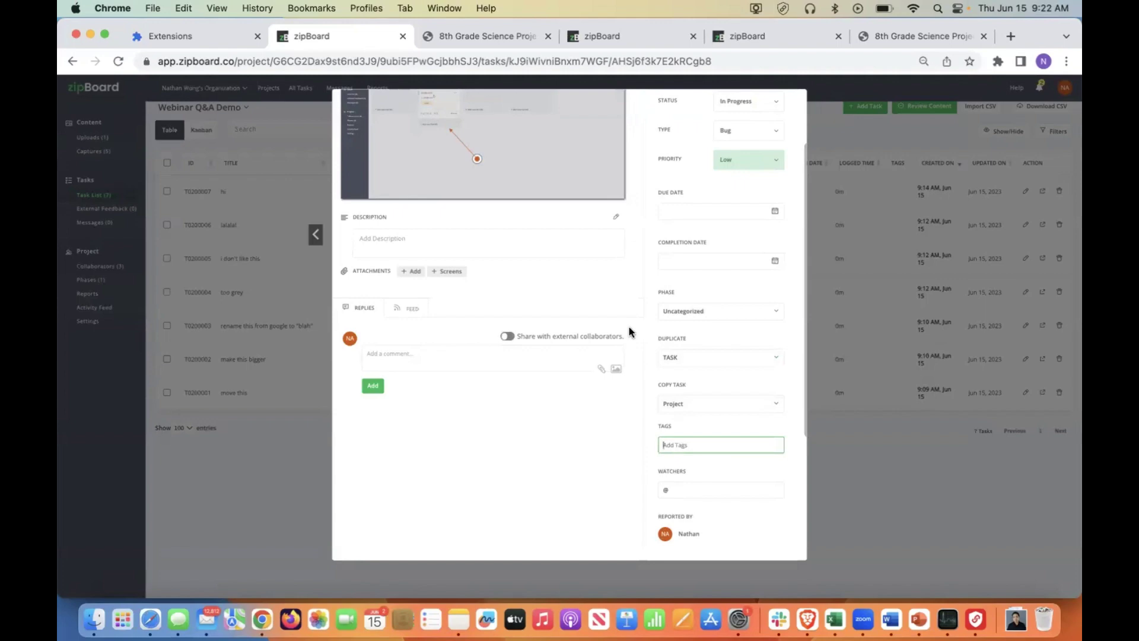
pyautogui.write('d')
pyautogui.write('lient ')
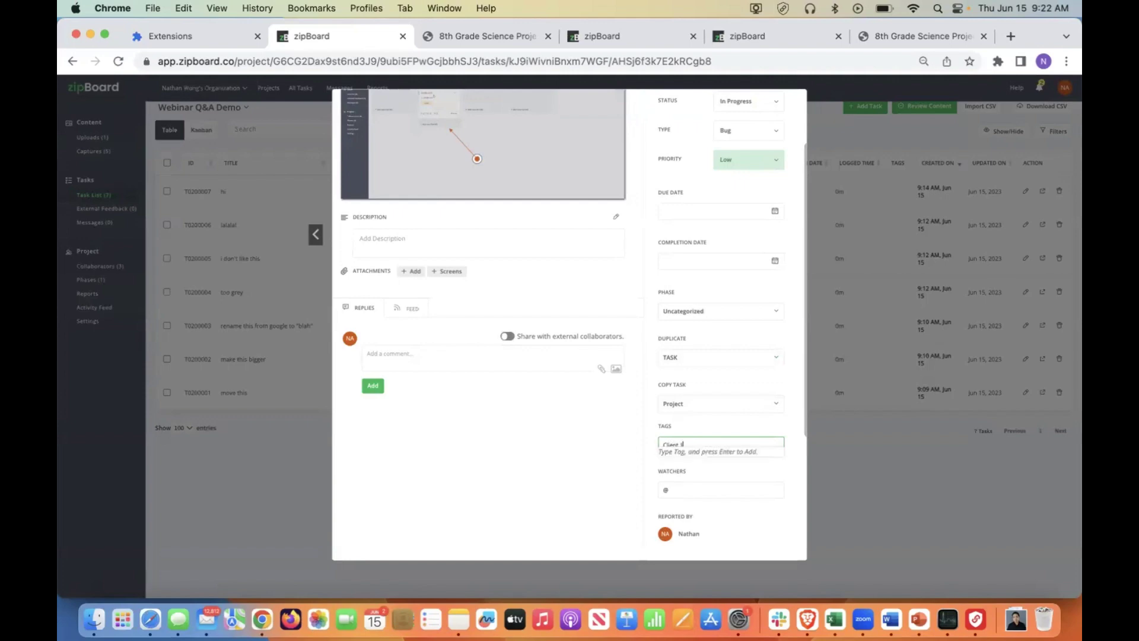
pyautogui.write('1')
pyautogui.press('Return')
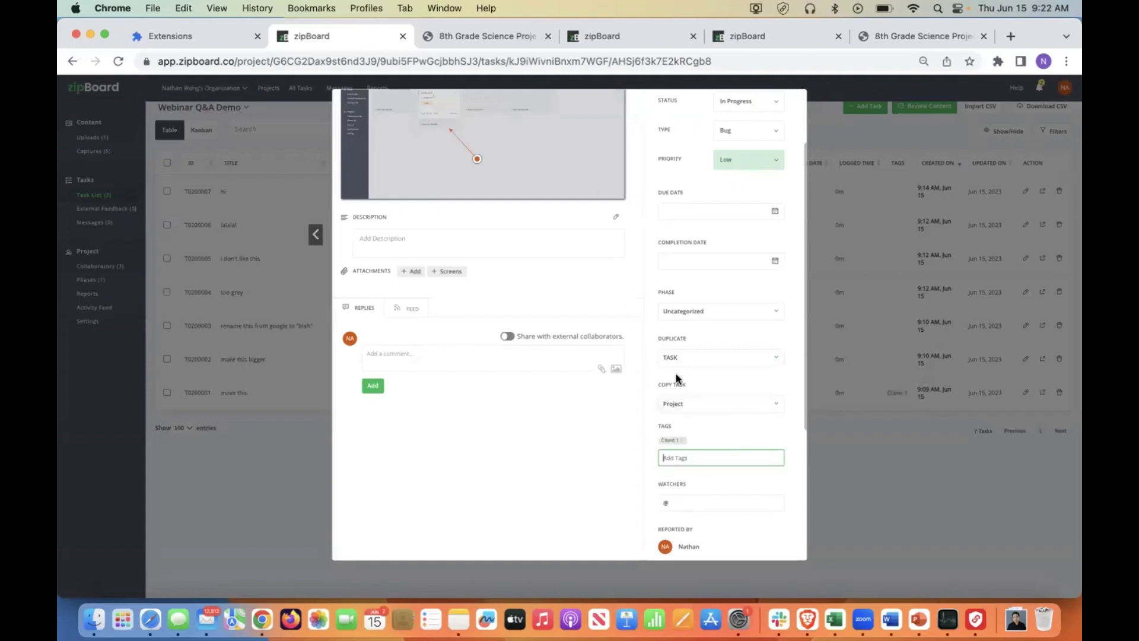
pyautogui.scroll(-3, 618, 361)
pyautogui.click(320, 168)
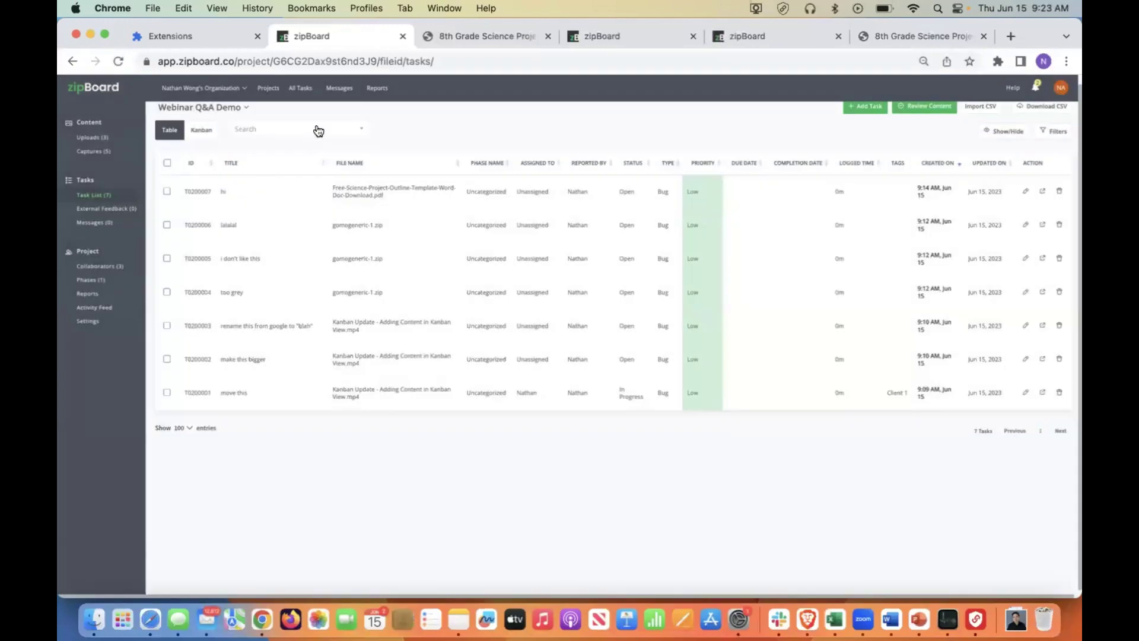
# Step: Filter the task list by the #Client 1 tag, and clear the filter again
pyautogui.click(319, 129)
pyautogui.click(279, 172)
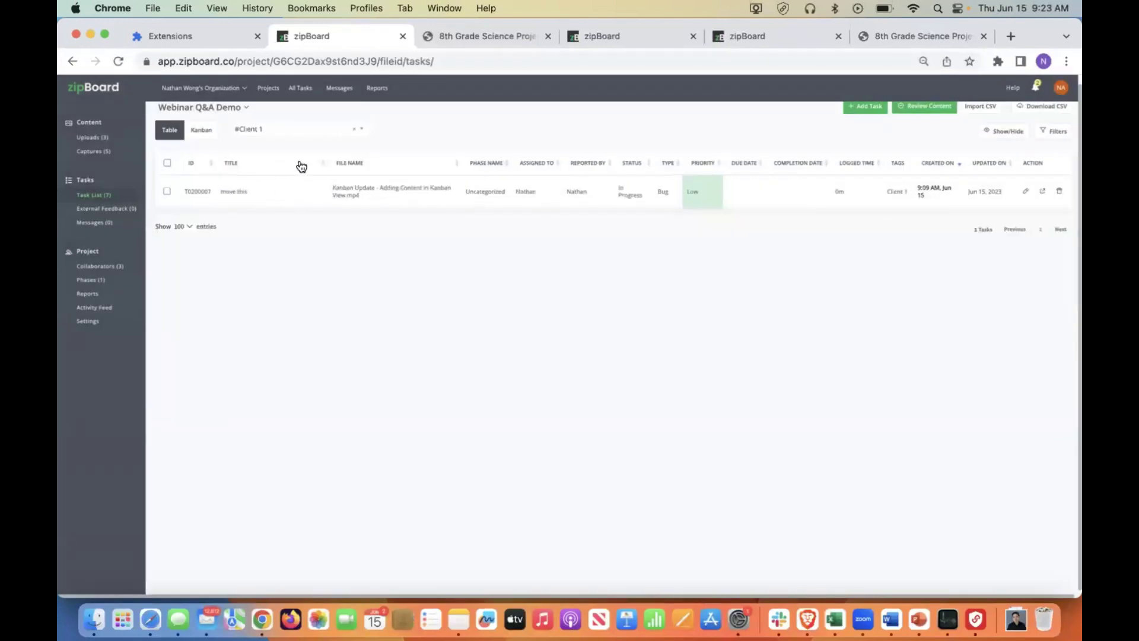
pyautogui.click(356, 131)
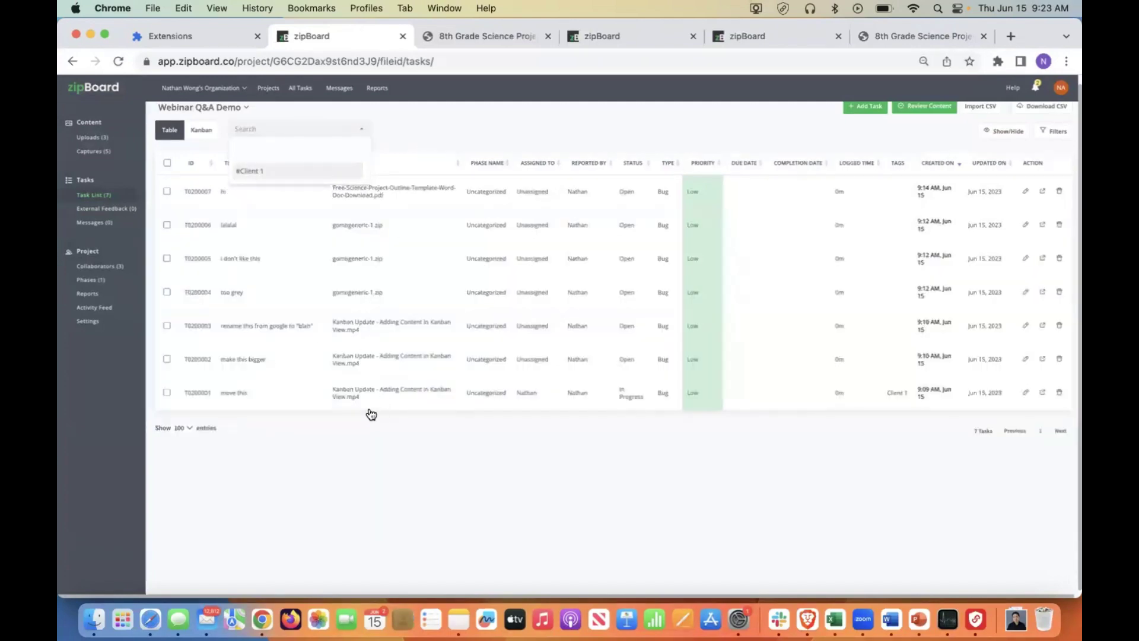
# Step: Open the "move this" task and view the collaborators who can be added as watchers
pyautogui.click(318, 392)
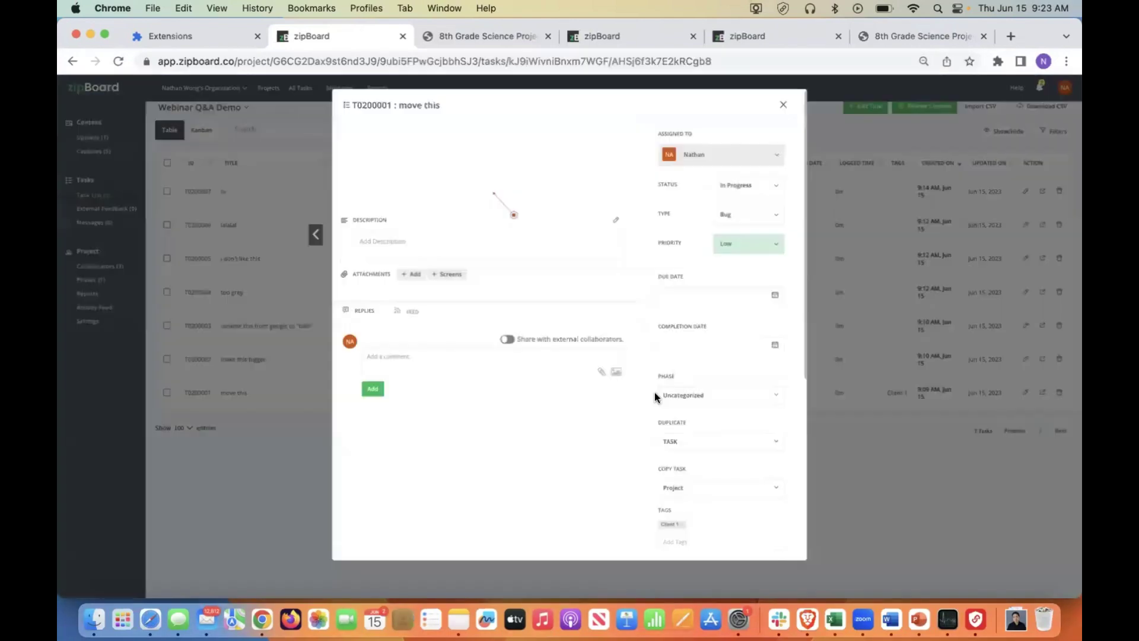
pyautogui.scroll(-4, 635, 466)
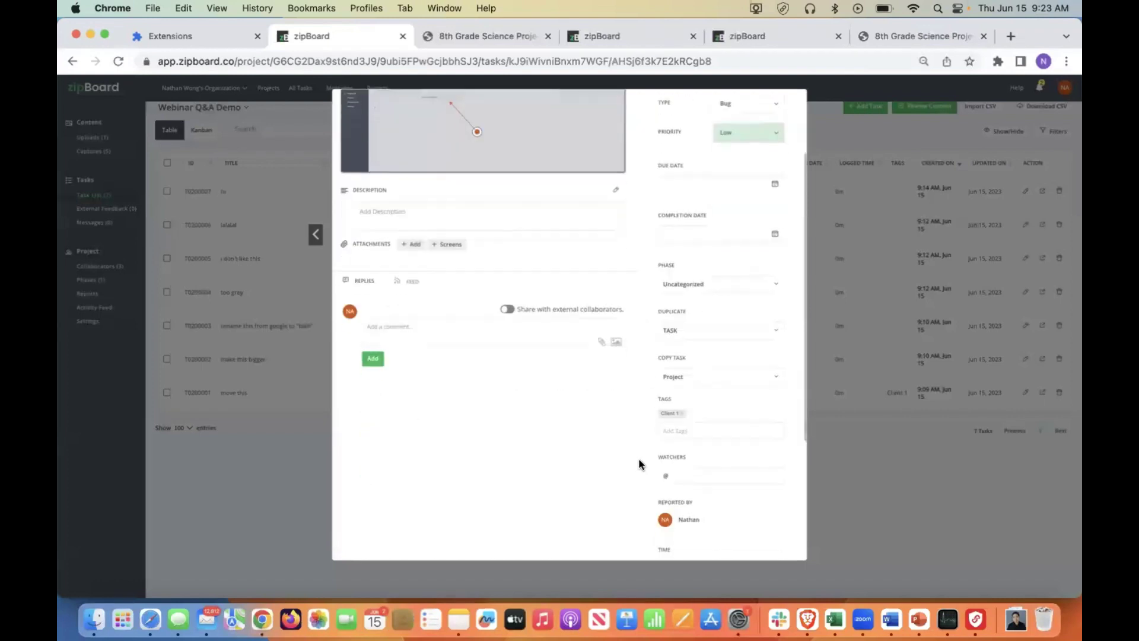
pyautogui.click(700, 467)
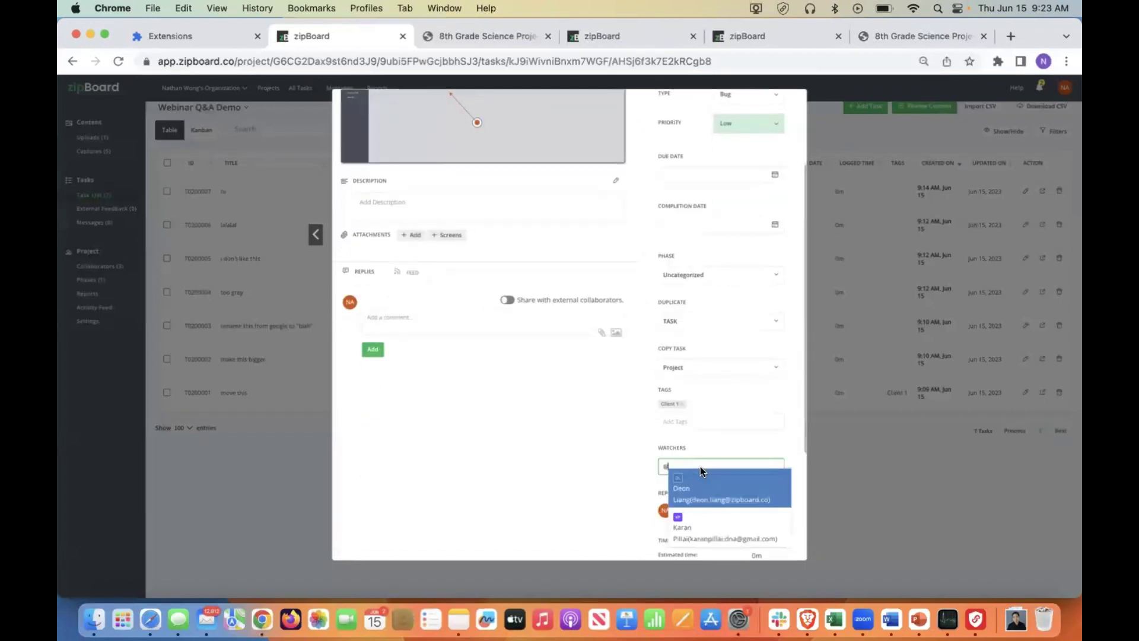
pyautogui.scroll(-3, 720, 522)
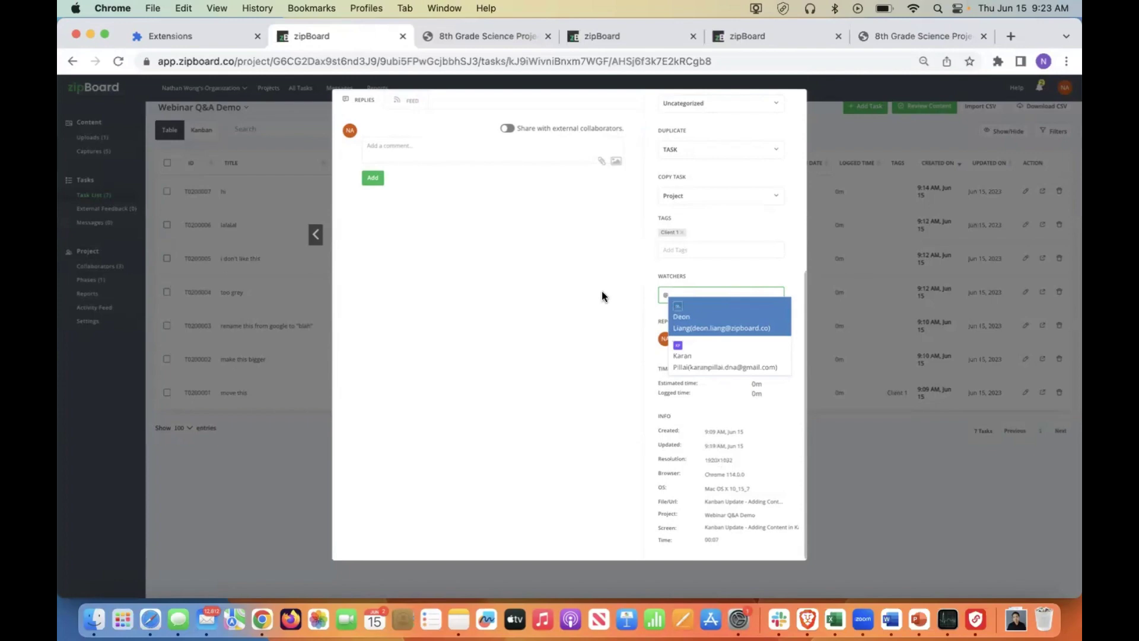
pyautogui.scroll(5, 604, 314)
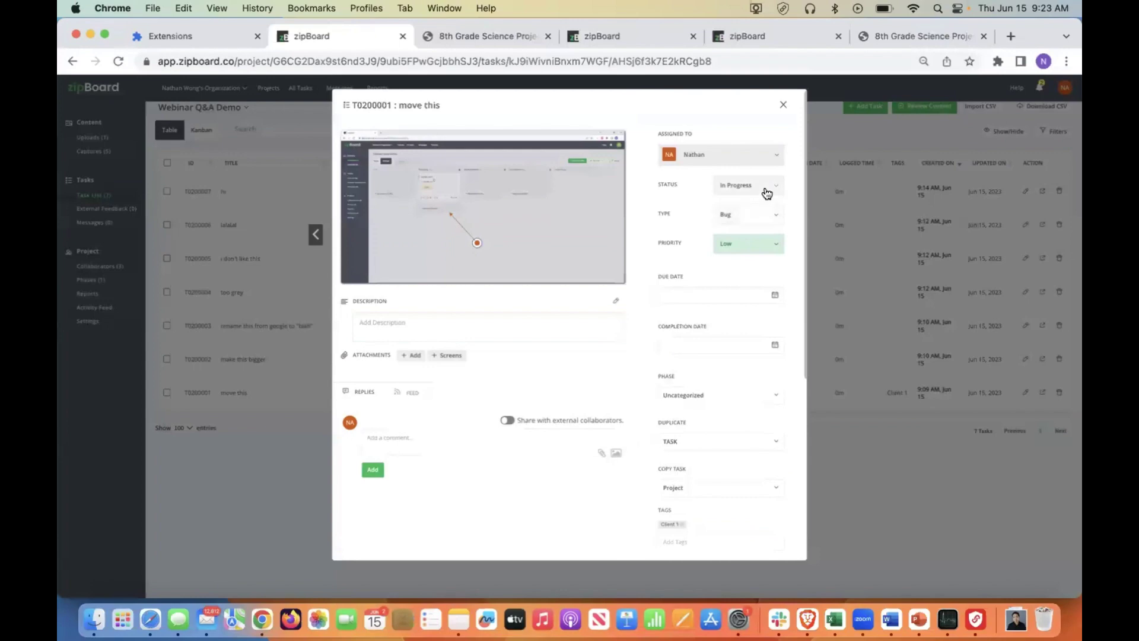
# Step: Examine the task's available status options, its watchers field and its info section without changing them
pyautogui.click(764, 189)
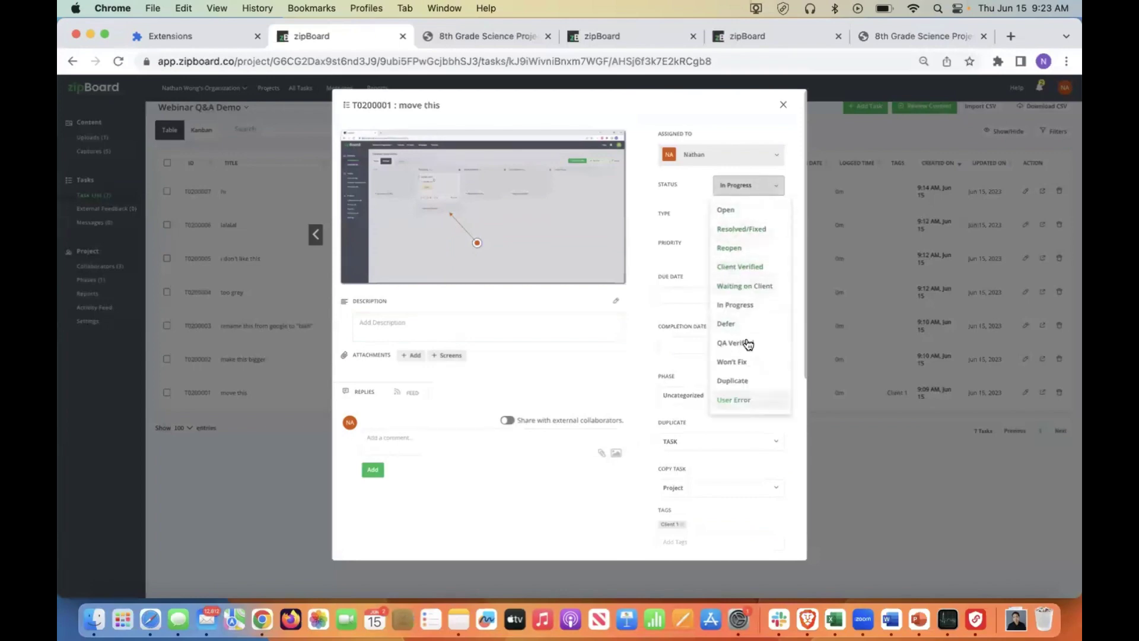
pyautogui.click(768, 191)
pyautogui.scroll(-3, 681, 378)
pyautogui.scroll(-3, 682, 378)
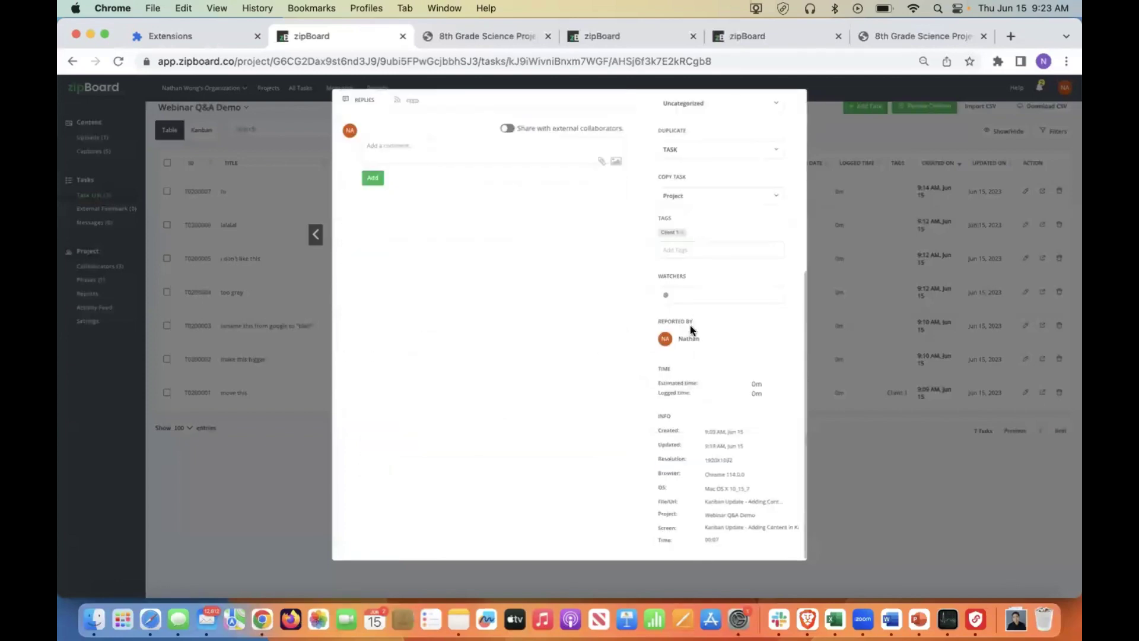
pyautogui.scroll(1, 689, 325)
pyautogui.click(691, 300)
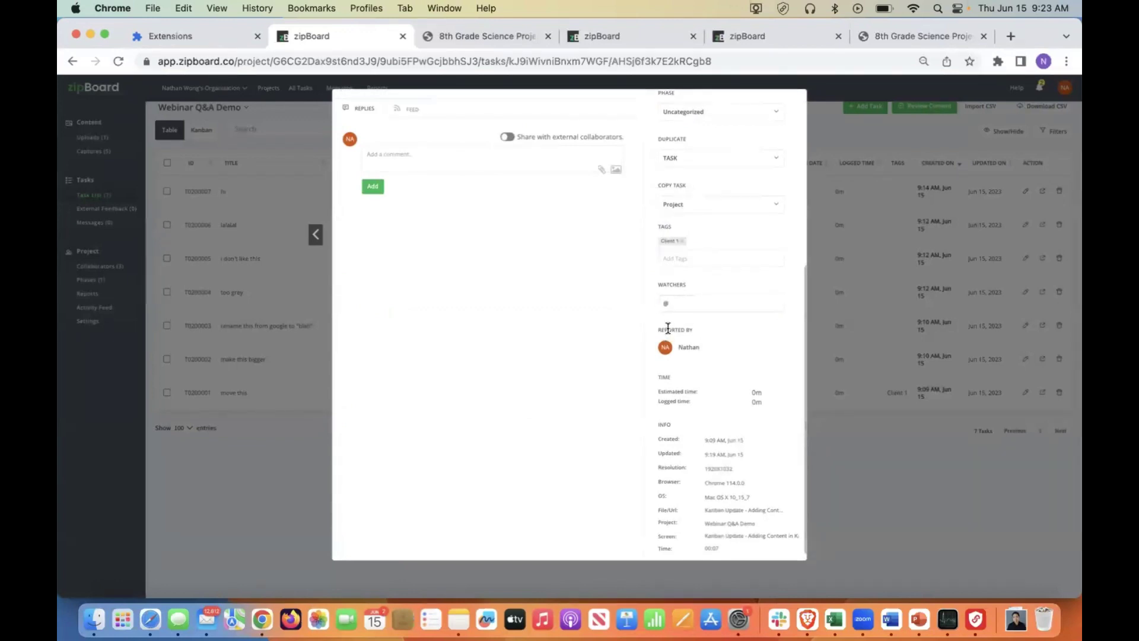
pyautogui.scroll(5, 551, 407)
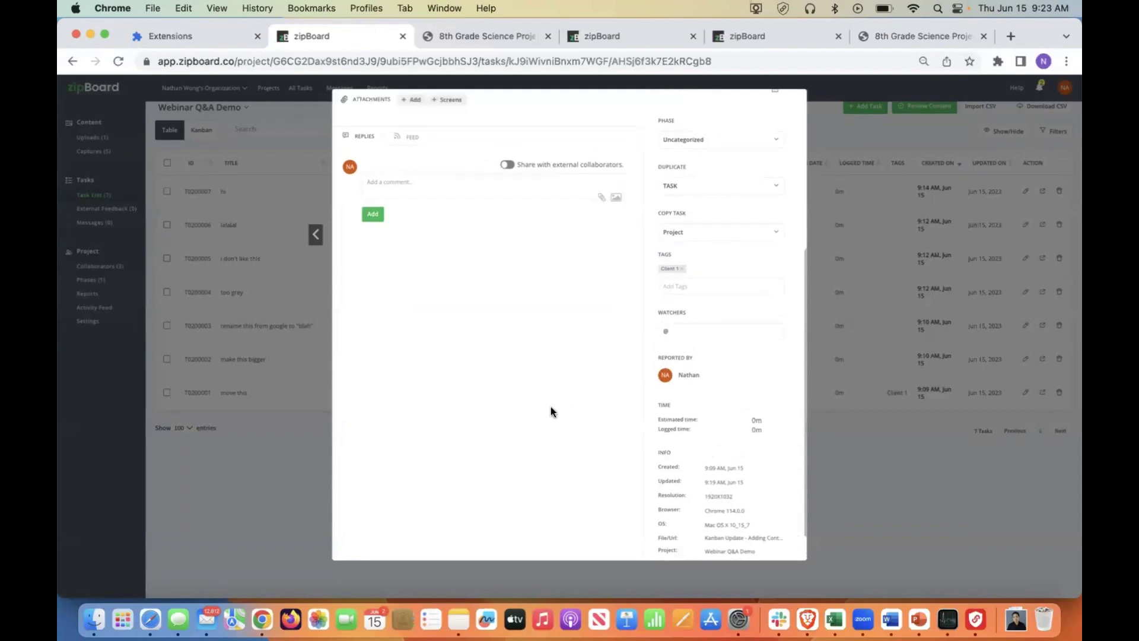
# Step: Draft a comment on the task that mentions a collaborator, followed by "please help out and provide context", and highlight the mention
pyautogui.click(370, 324)
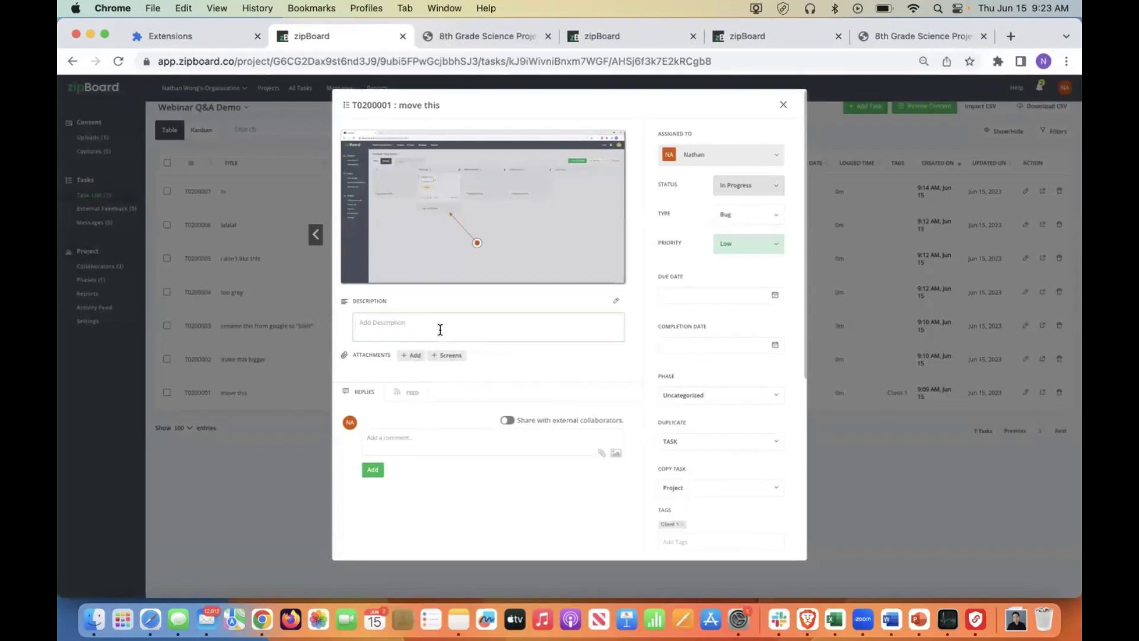
pyautogui.click(468, 443)
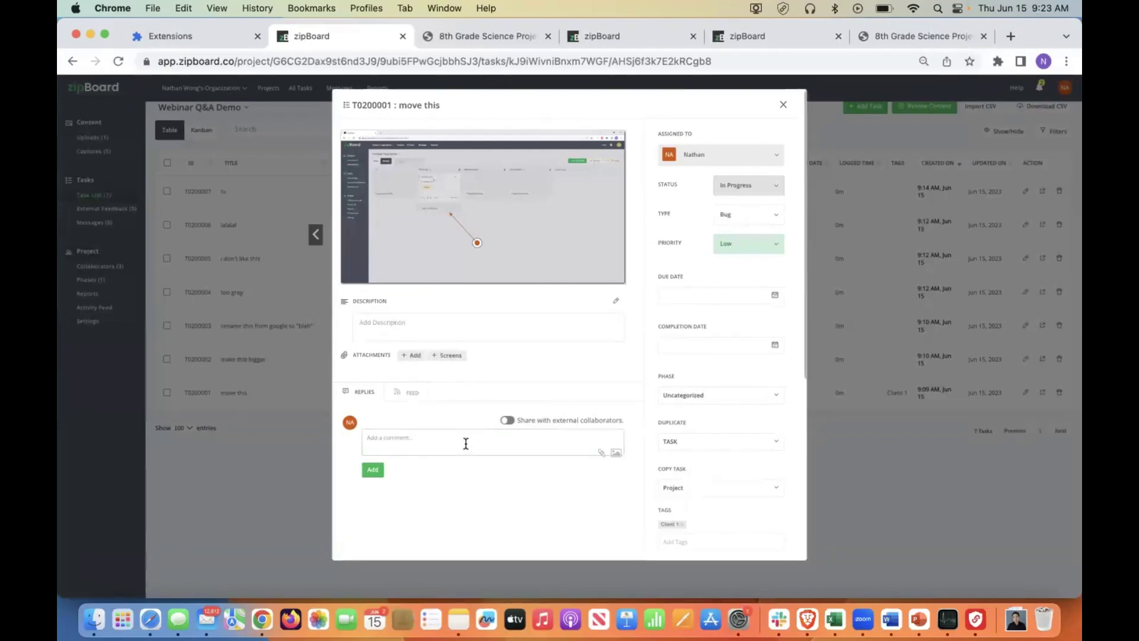
pyautogui.click(465, 444)
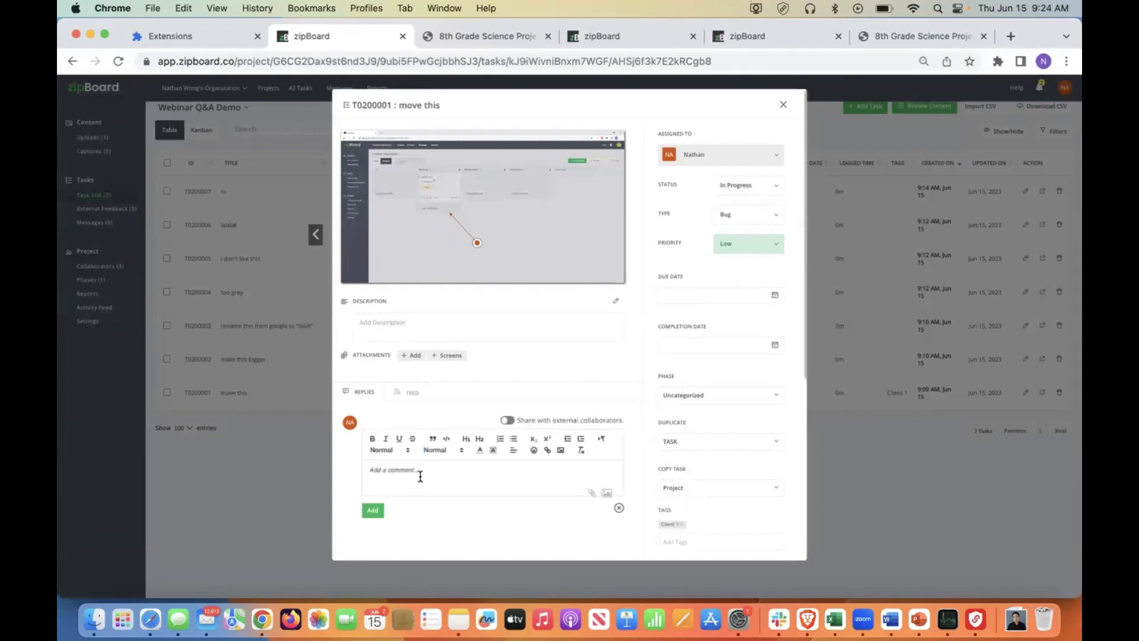
pyautogui.write('@')
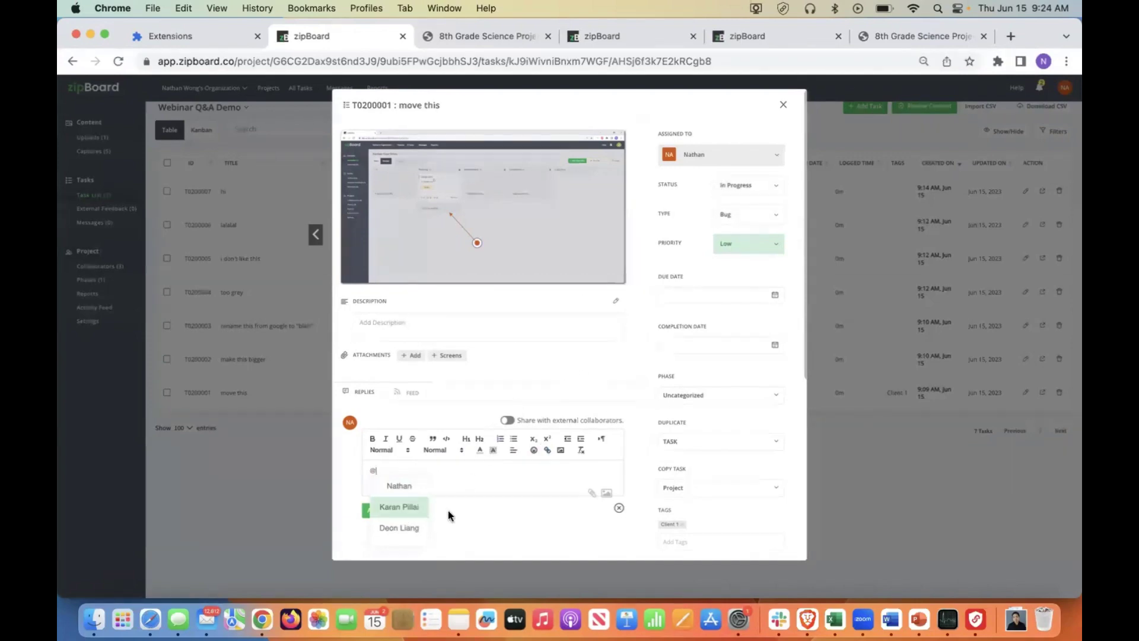
pyautogui.click(398, 514)
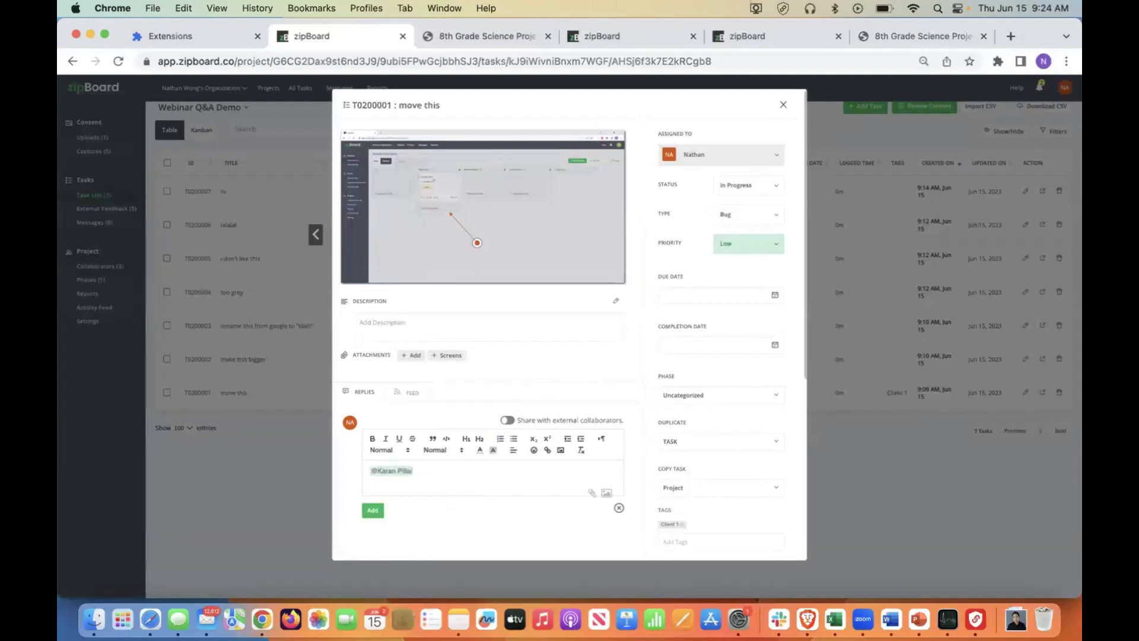
pyautogui.write('please help out and provide context')
pyautogui.moveTo(415, 472); pyautogui.dragTo(363, 468)
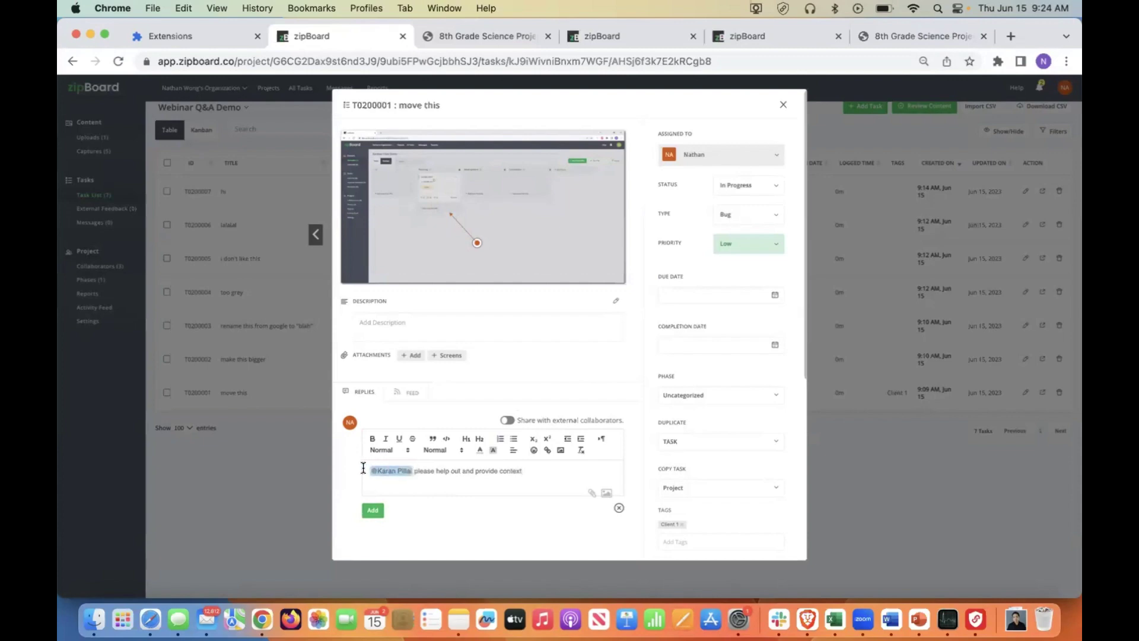
# Step: Remove the collaborator mention from the comment, post "please help out and provide context", and close the task
pyautogui.press('BackSpace')
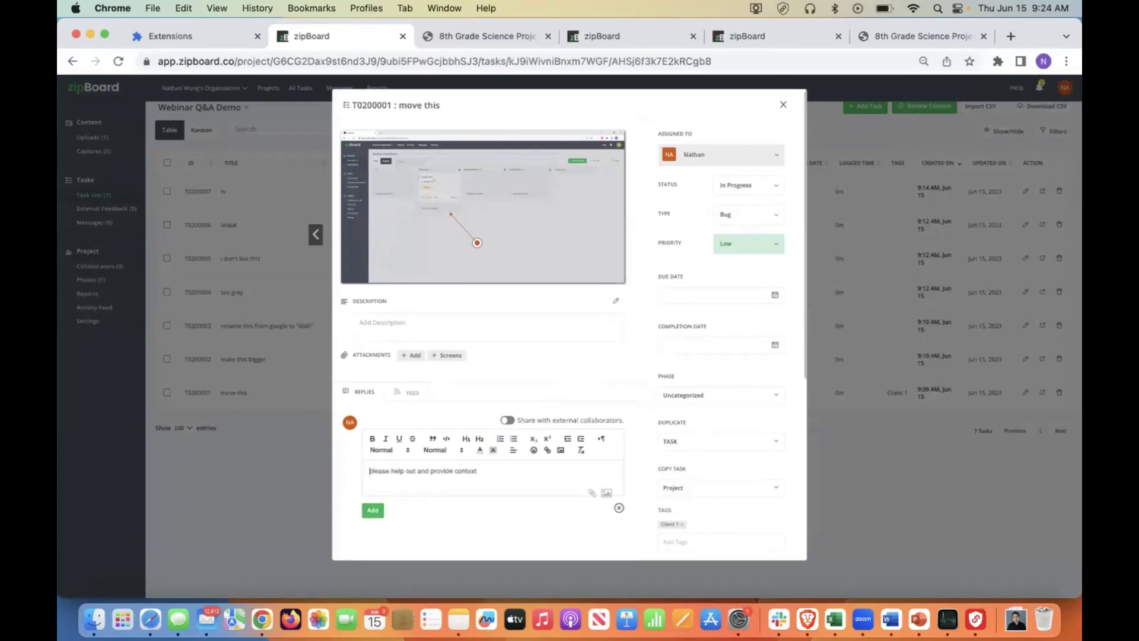
pyautogui.click(372, 511)
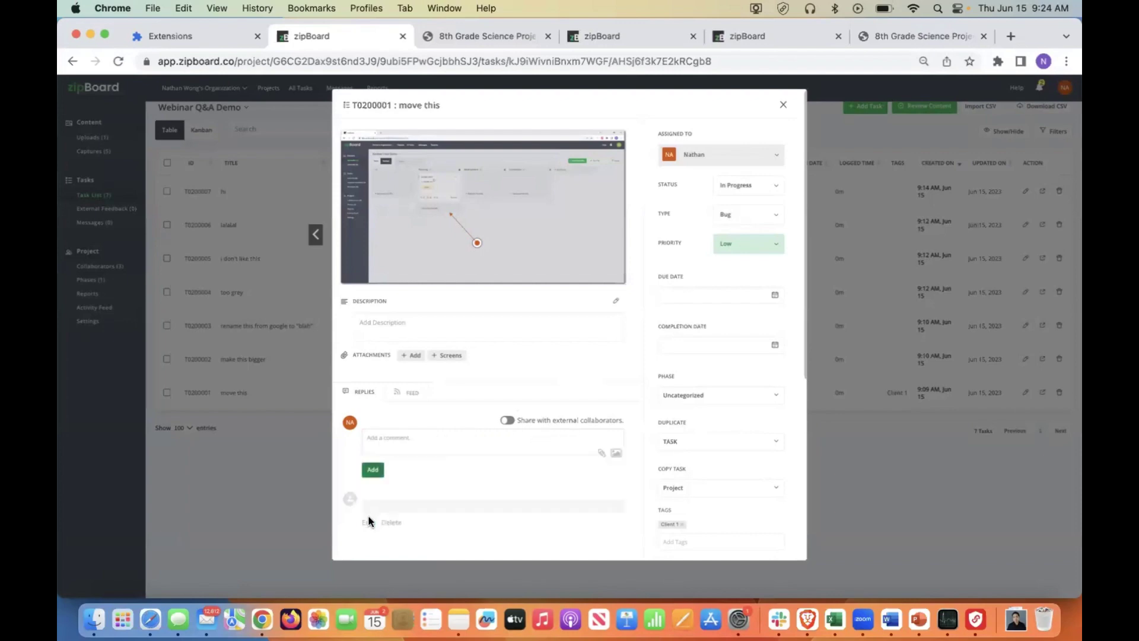
pyautogui.scroll(-2, 463, 504)
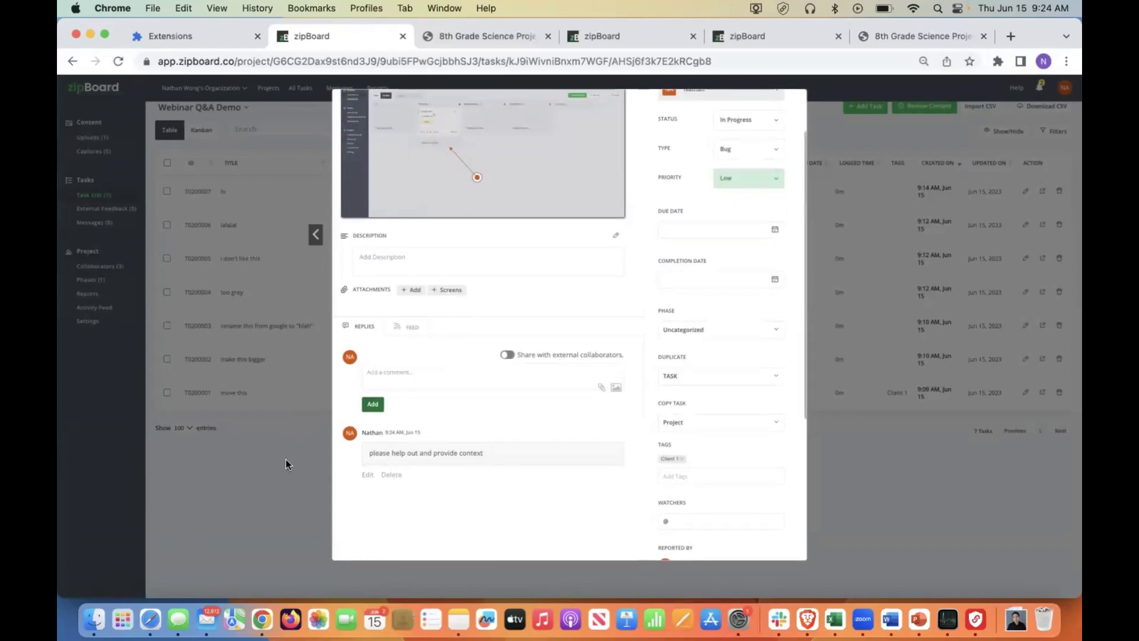
pyautogui.scroll(-2, 277, 473)
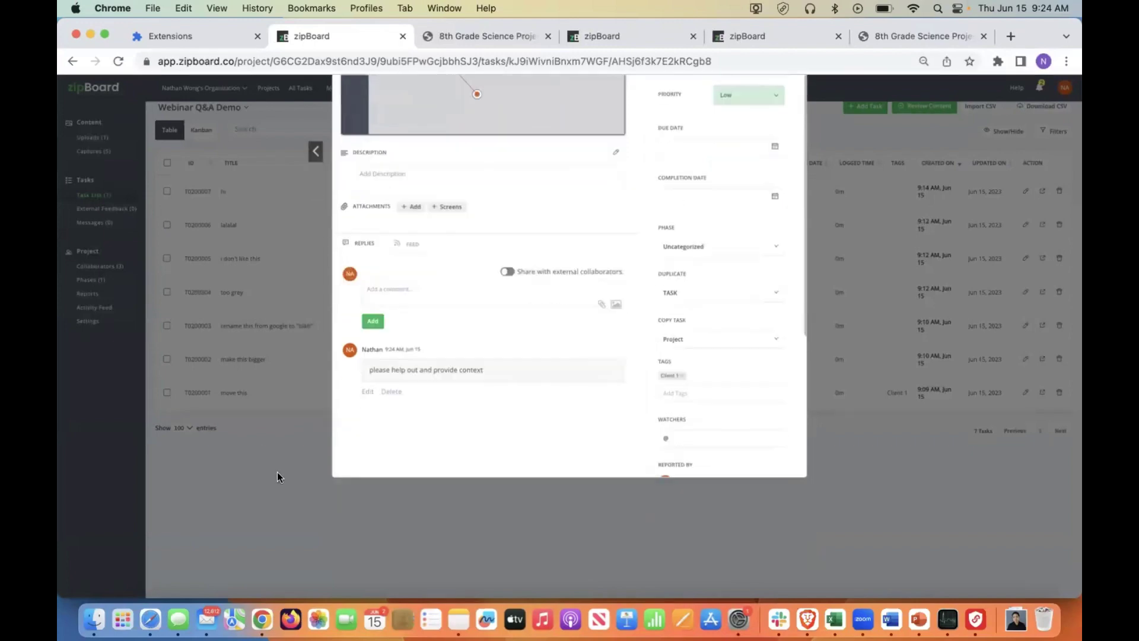
pyautogui.click(277, 472)
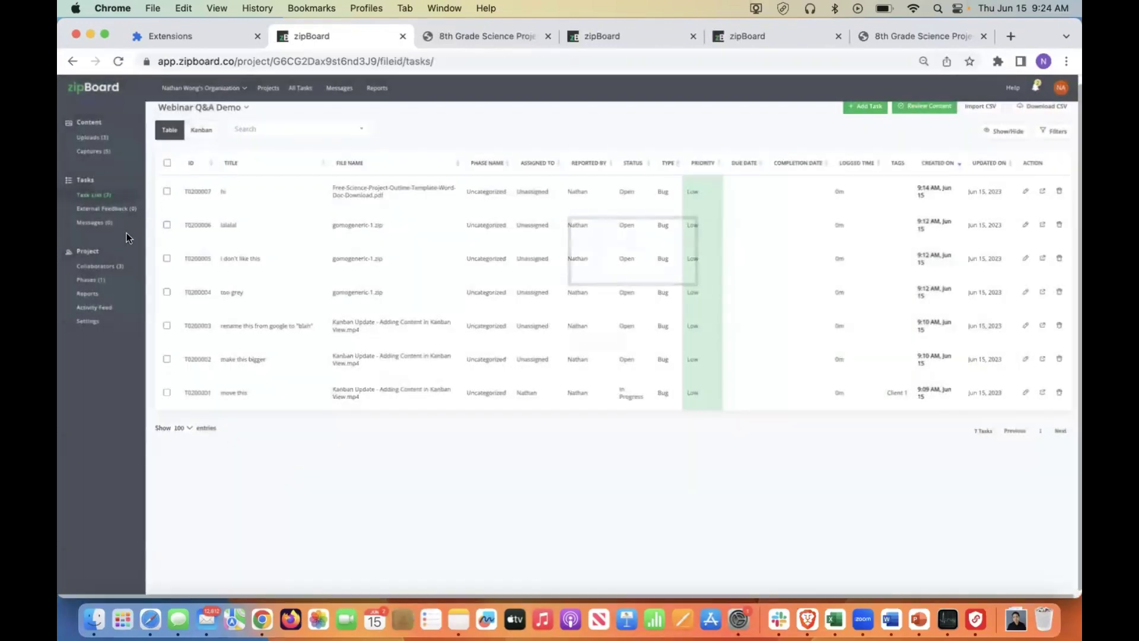
# Step: Open the project's uploaded content board and add a phase named Beta
pyautogui.click(99, 139)
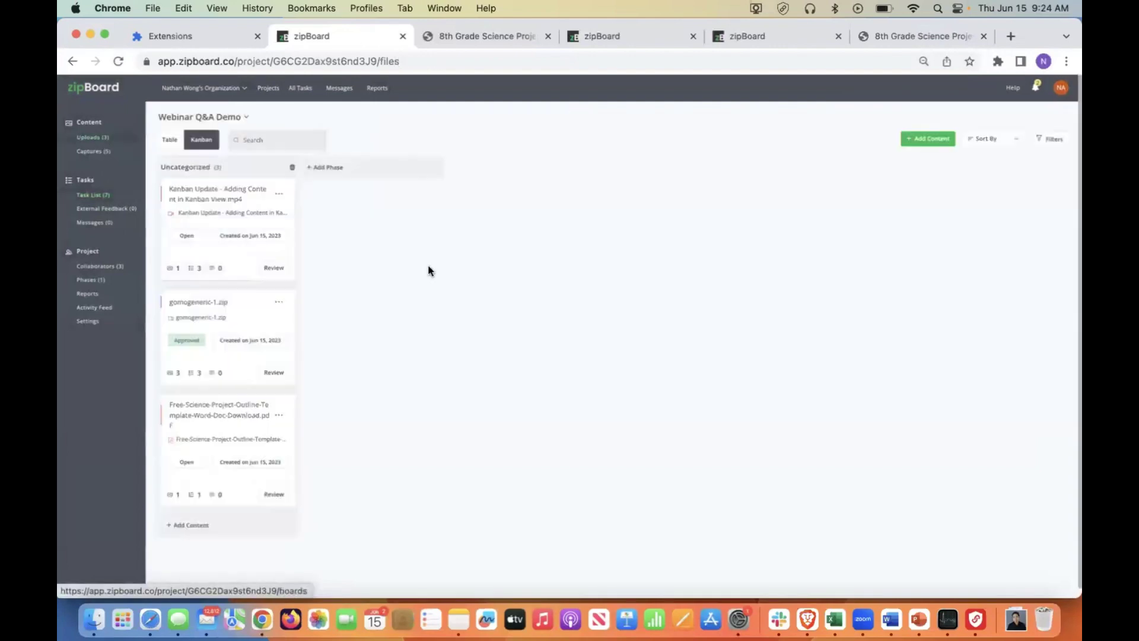
pyautogui.click(324, 168)
pyautogui.click(475, 177)
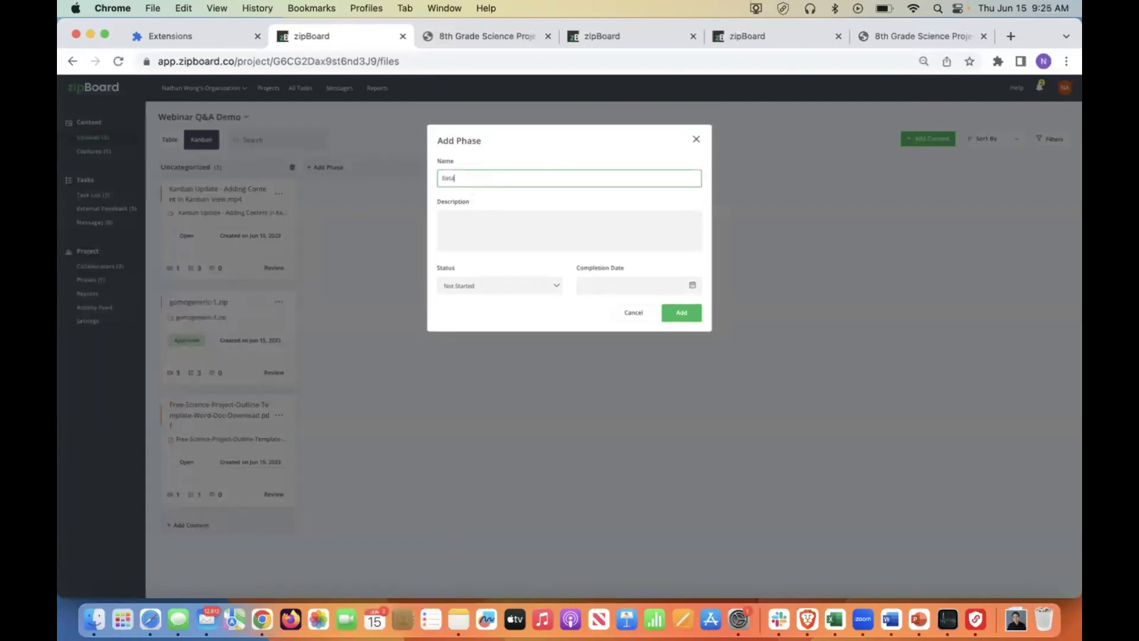
pyautogui.click(681, 313)
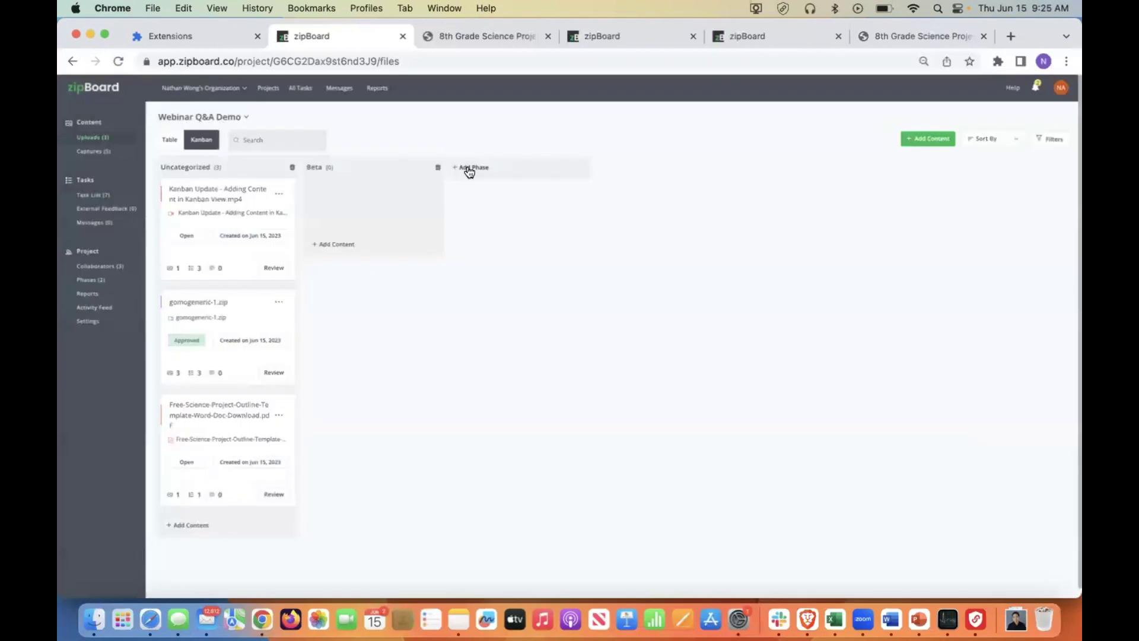
# Step: Add two more phases named Alpha and Final to the content board
pyautogui.click(470, 170)
pyautogui.click(485, 176)
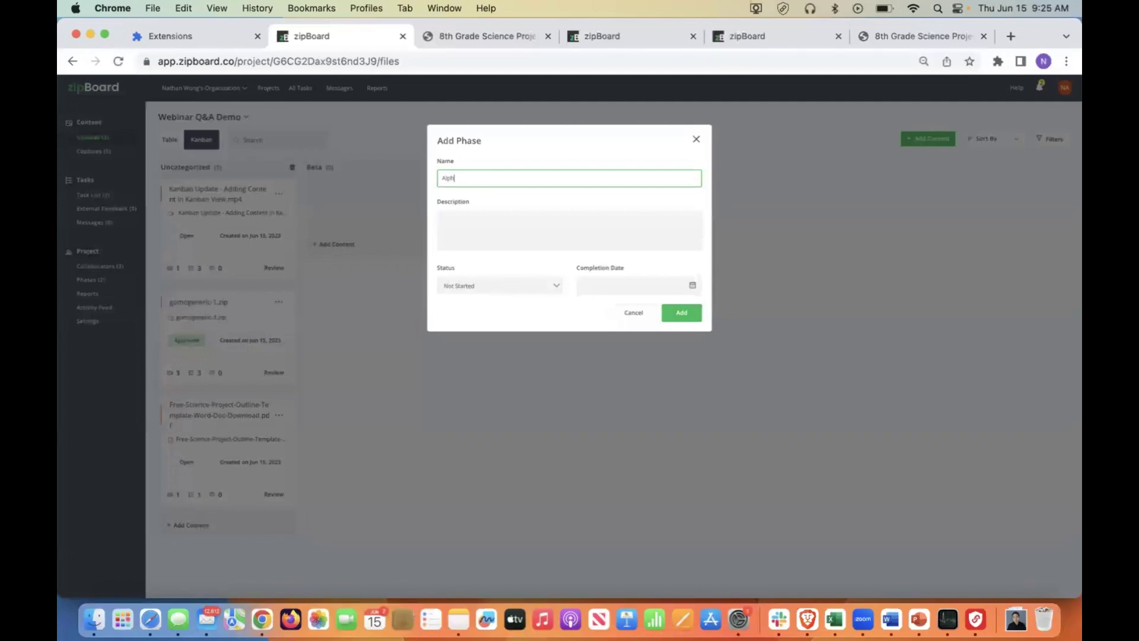
pyautogui.click(682, 313)
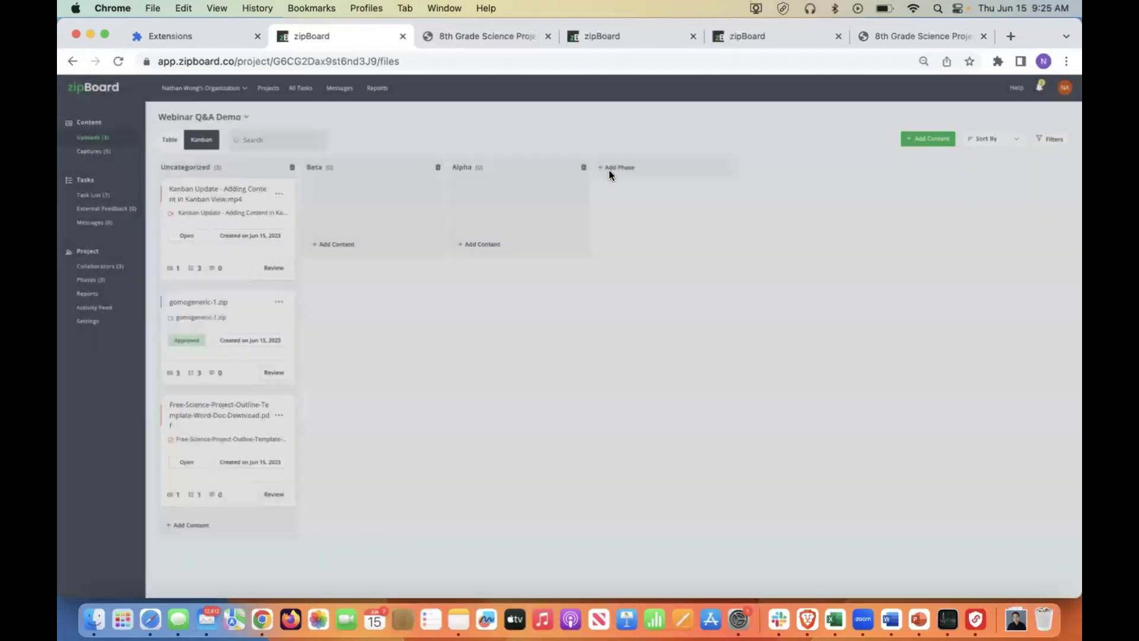
pyautogui.click(615, 169)
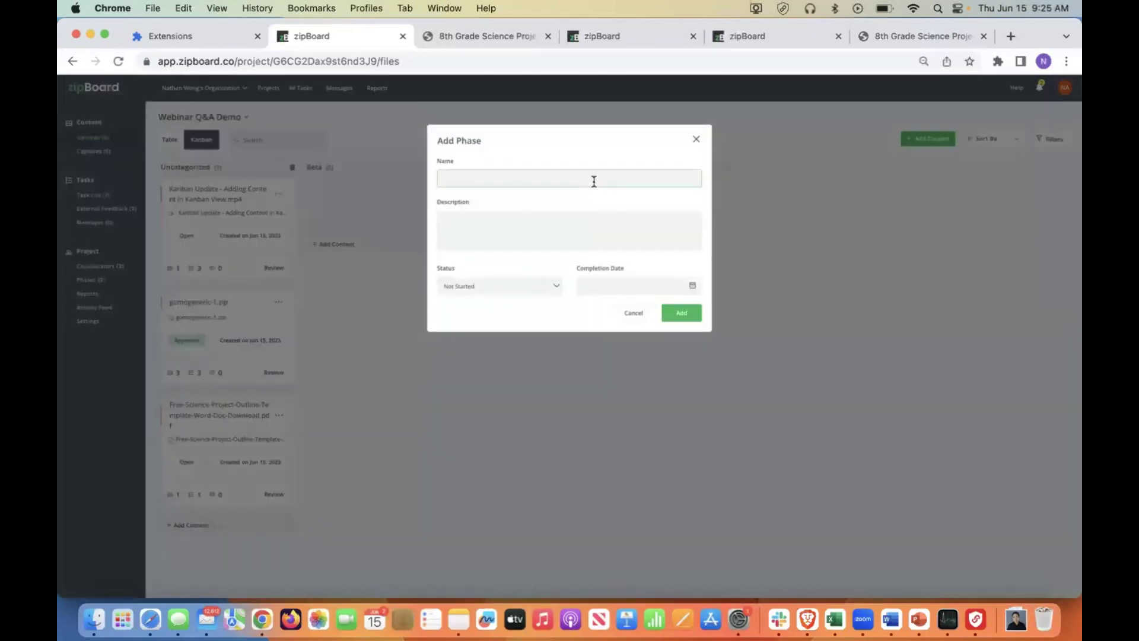
pyautogui.click(596, 181)
pyautogui.write('Final')
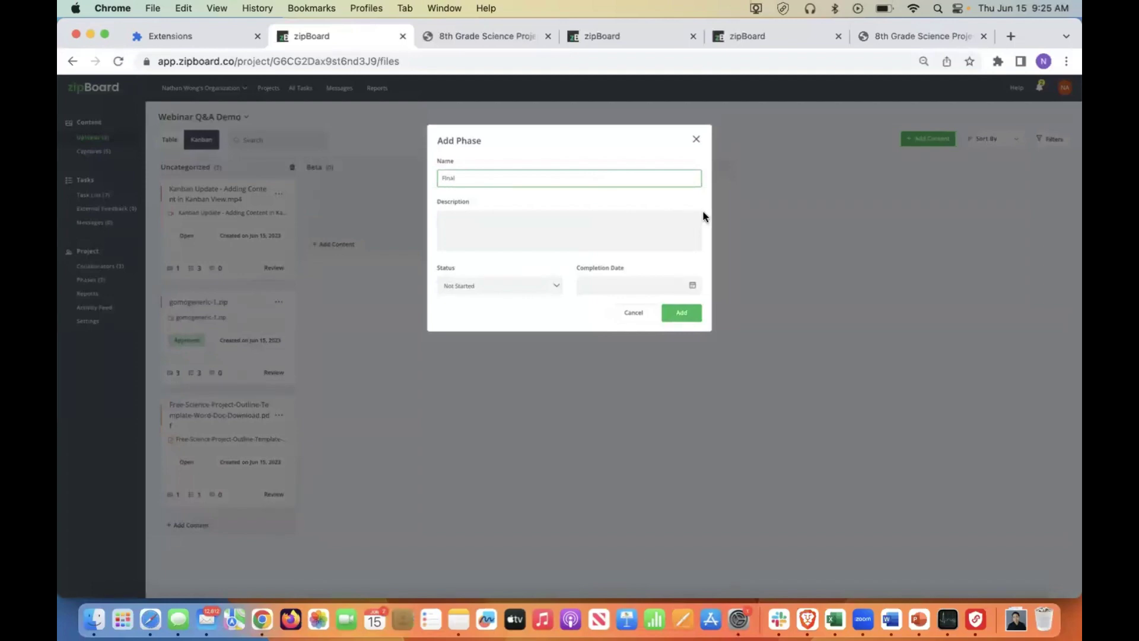
pyautogui.click(672, 320)
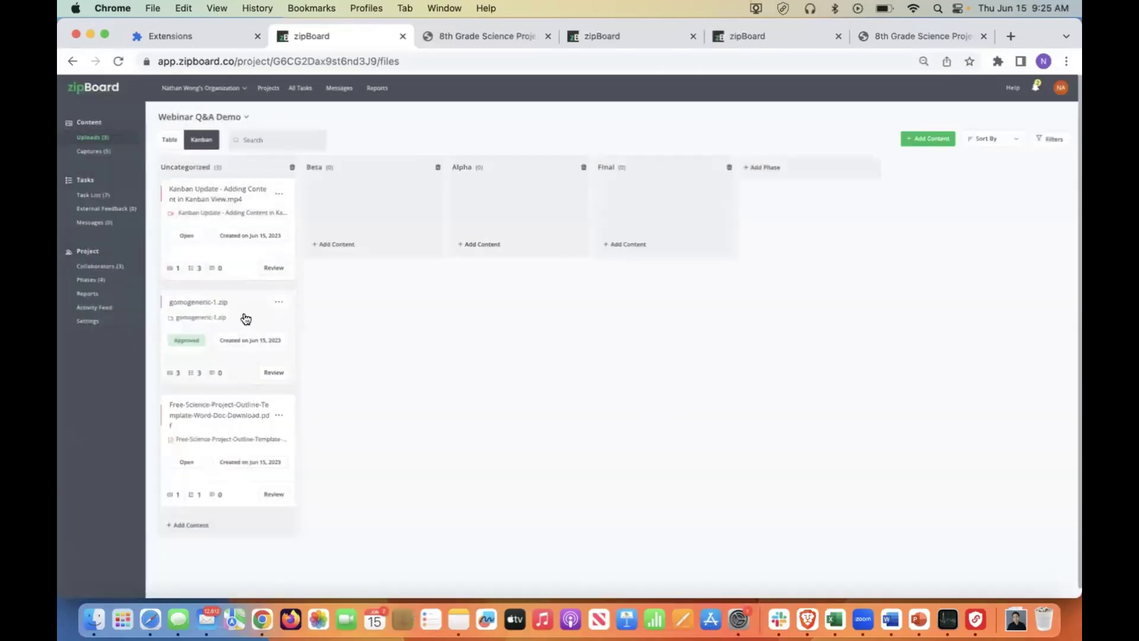
# Step: Move the "Kanban Update - Adding Content in Kanban View.mp4" card from Uncategorized into the Beta phase
pyautogui.moveTo(257, 240); pyautogui.dragTo(370, 204)
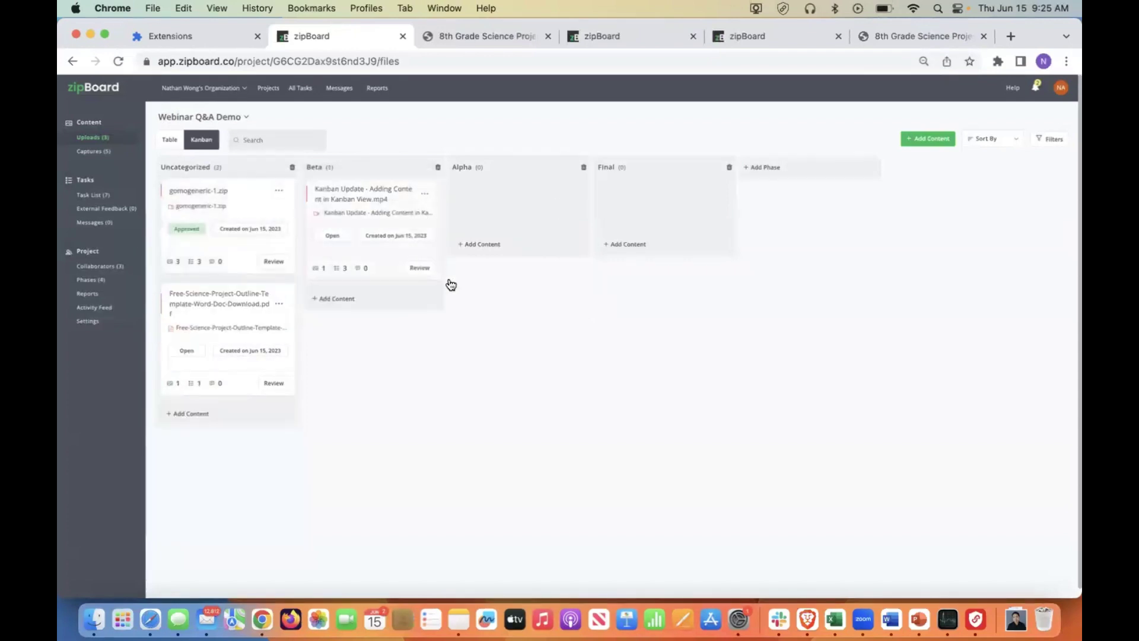